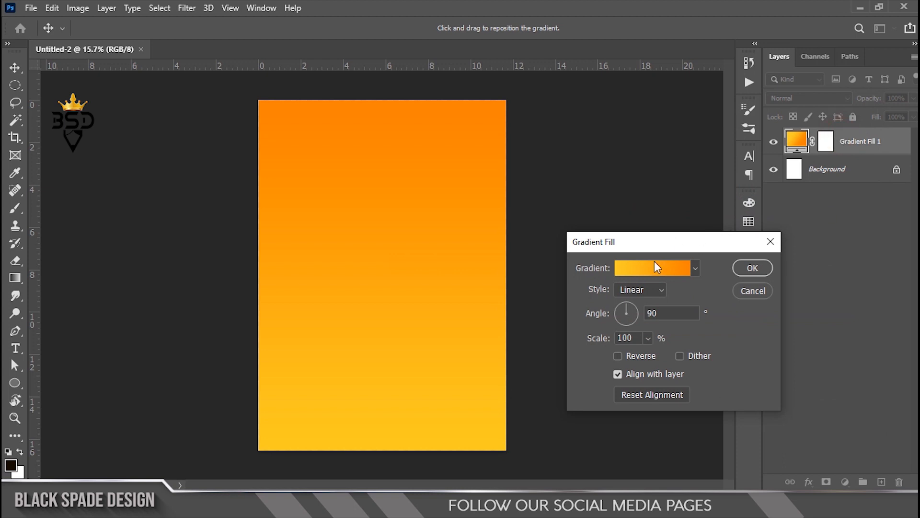
Set the gradient fill's style to Radial and apply it to the poster background.
{"action": "left_click", "coordinate": [645, 289]}
{"action": "left_click", "coordinate": [628, 314]}
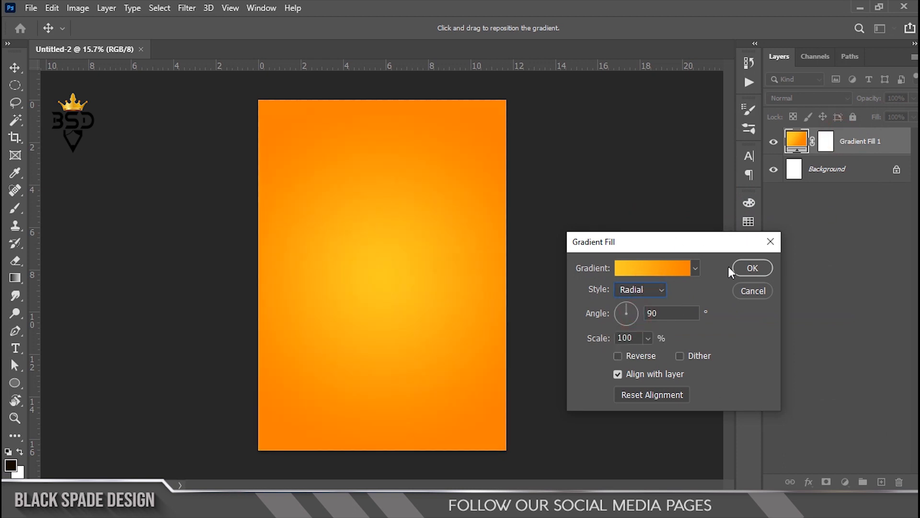
{"action": "left_click", "coordinate": [744, 267]}
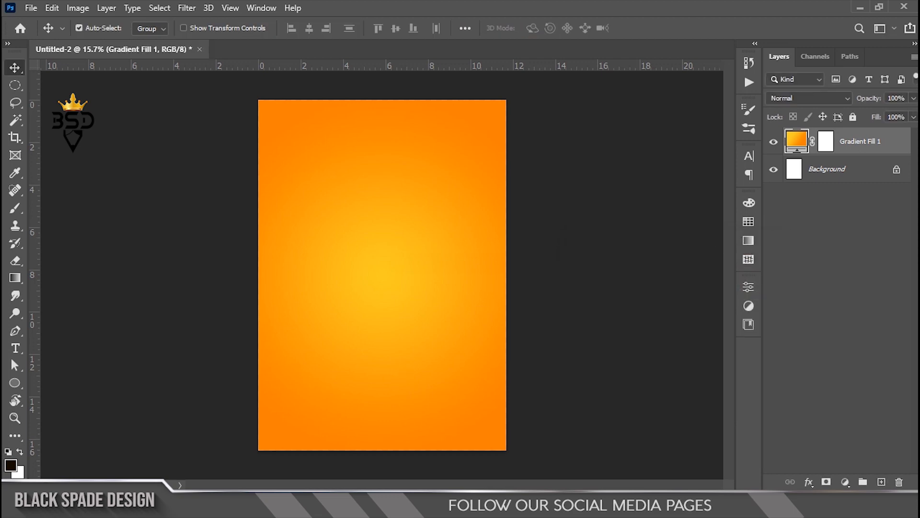
Place the "color wall" image from the Ganesh 22 folder onto the poster above the gradient.
{"action": "left_click", "coordinate": [338, 504]}
{"action": "double_click", "coordinate": [263, 184]}
{"action": "left_click_drag", "start_coordinate": [244, 180], "coordinate": [424, 318]}
{"action": "key", "text": "Return"}
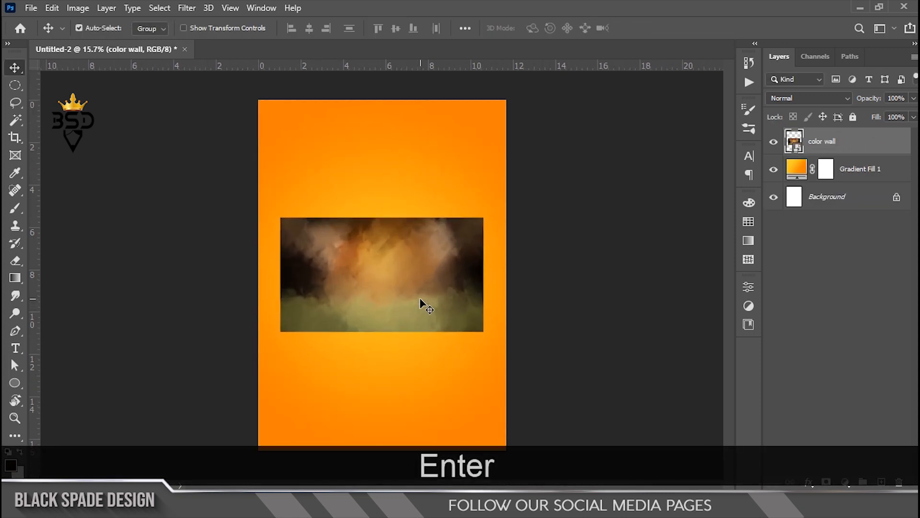
Rotate the color wall image about 90° and scale it to about 280% so it covers the whole poster.
{"action": "key", "text": "ctrl+t"}
{"action": "left_click_drag", "start_coordinate": [500, 259], "coordinate": [400, 407]}
{"action": "left_click_drag", "start_coordinate": [436, 173], "coordinate": [657, 130]}
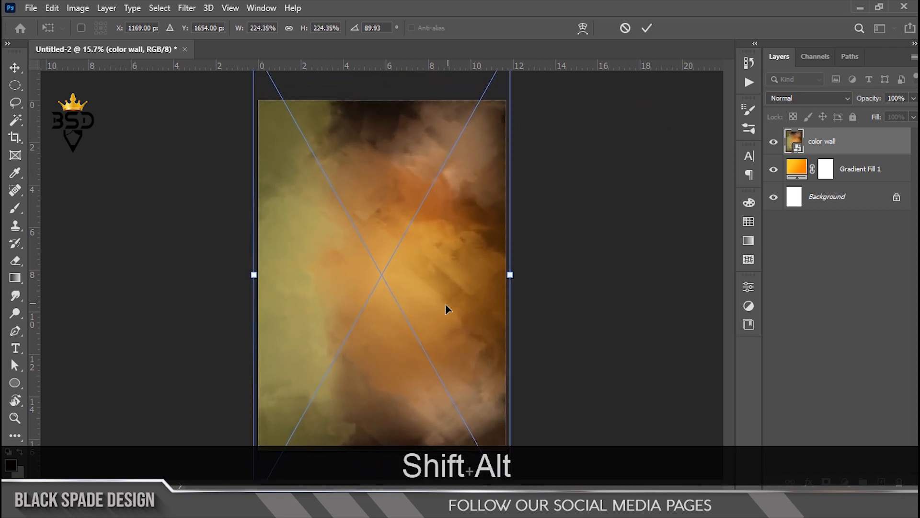
{"action": "key", "text": "ctrl+0"}
{"action": "left_click_drag", "start_coordinate": [450, 154], "coordinate": [520, 151]}
{"action": "left_click_drag", "start_coordinate": [371, 343], "coordinate": [372, 336]}
{"action": "key", "text": "Return"}
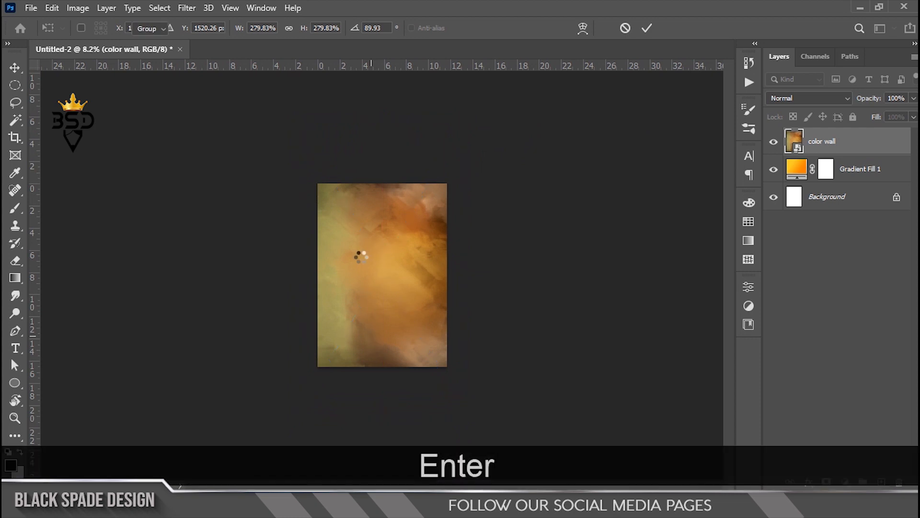
{"action": "key", "text": "ctrl+0"}
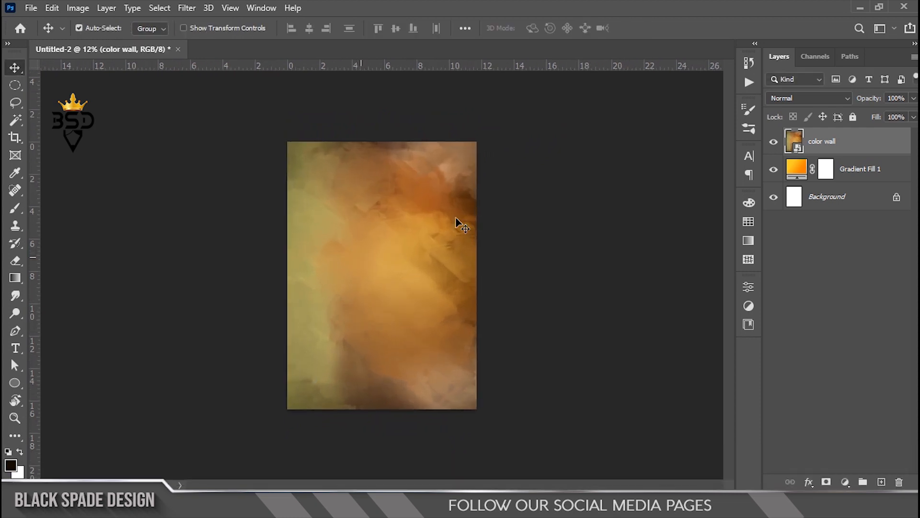
Set the color wall layer's blend mode to Vivid Light.
{"action": "left_click", "coordinate": [784, 99]}
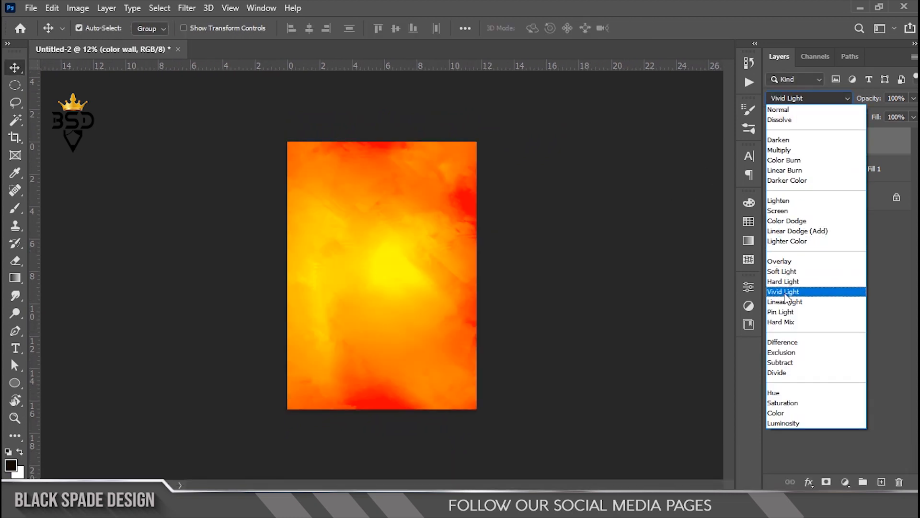
{"action": "left_click", "coordinate": [786, 292]}
{"action": "scroll", "coordinate": [392, 292], "scroll_direction": "up", "scroll_amount": 4}
{"action": "scroll", "coordinate": [393, 292], "scroll_direction": "down", "scroll_amount": 2}
{"action": "key", "text": "space"}
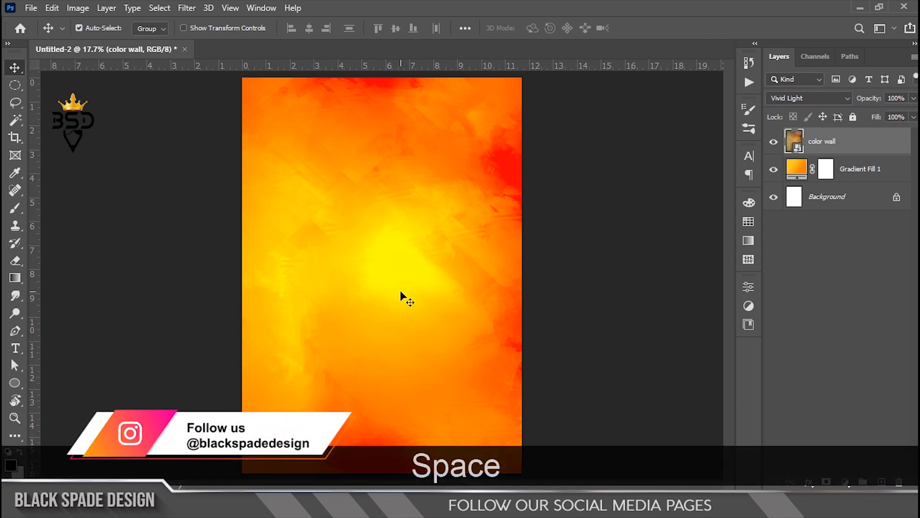
{"action": "scroll", "coordinate": [401, 292], "scroll_direction": "down", "scroll_amount": 1}
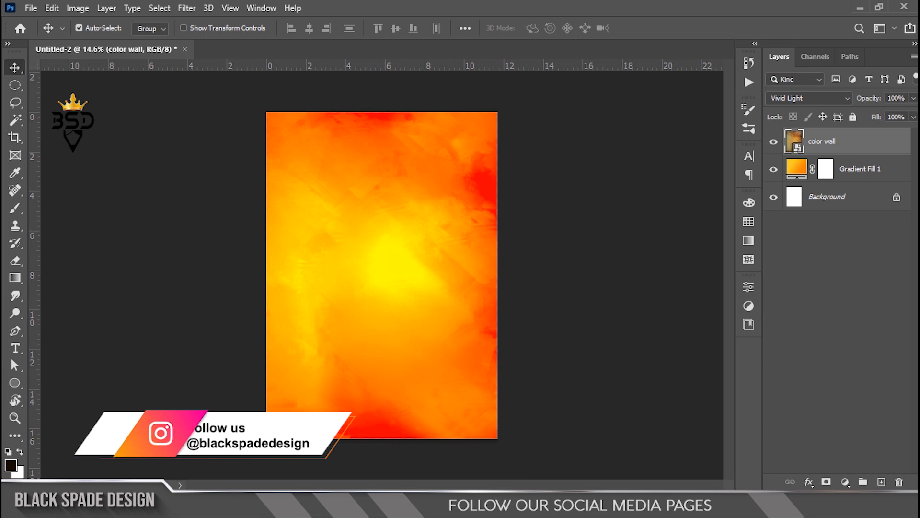
Place the "Temple WH" sketch, scaled to about 174%, across the upper half of the poster.
{"action": "left_click", "coordinate": [326, 504]}
{"action": "left_click", "coordinate": [462, 189]}
{"action": "left_click_drag", "start_coordinate": [489, 186], "coordinate": [384, 274]}
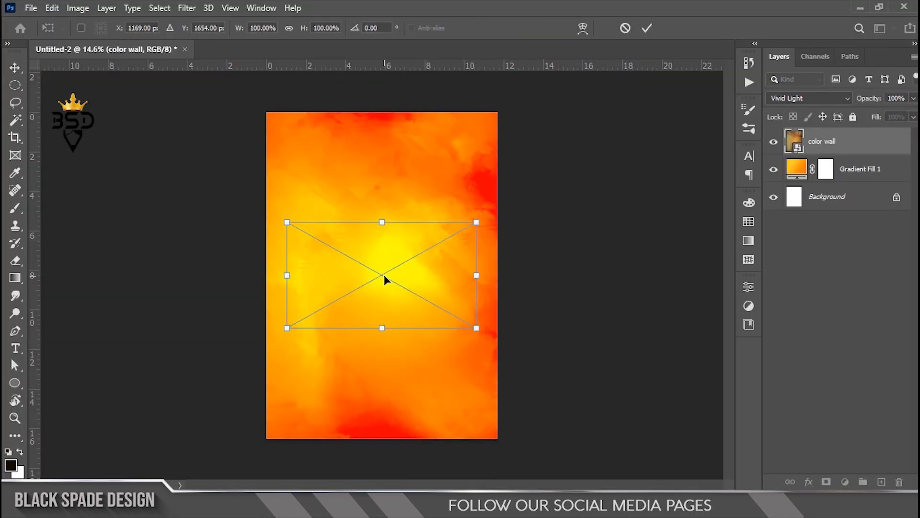
{"action": "left_click_drag", "start_coordinate": [477, 222], "coordinate": [545, 183]}
{"action": "left_click_drag", "start_coordinate": [413, 278], "coordinate": [415, 229]}
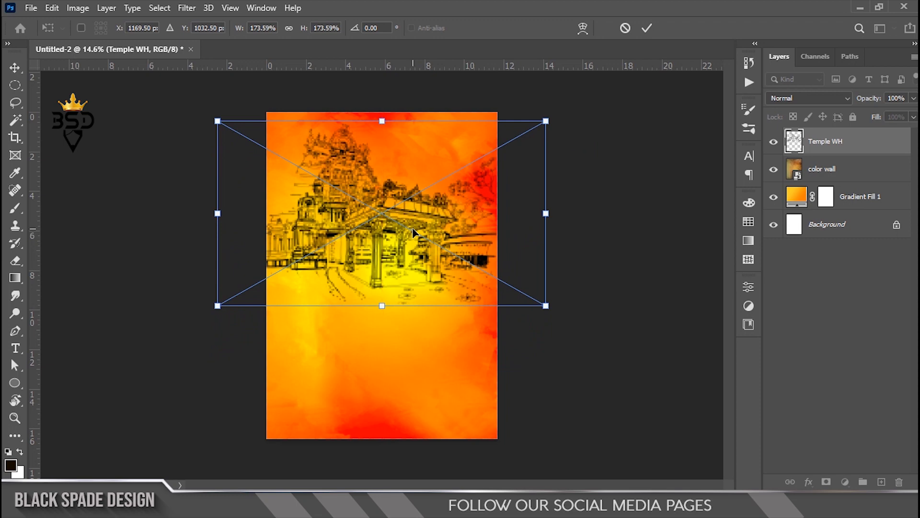
{"action": "key", "text": "Return"}
{"action": "key", "text": "ctrl+0"}
Set the Temple WH layer to Overlay blend mode with 70% opacity.
{"action": "left_click", "coordinate": [777, 98]}
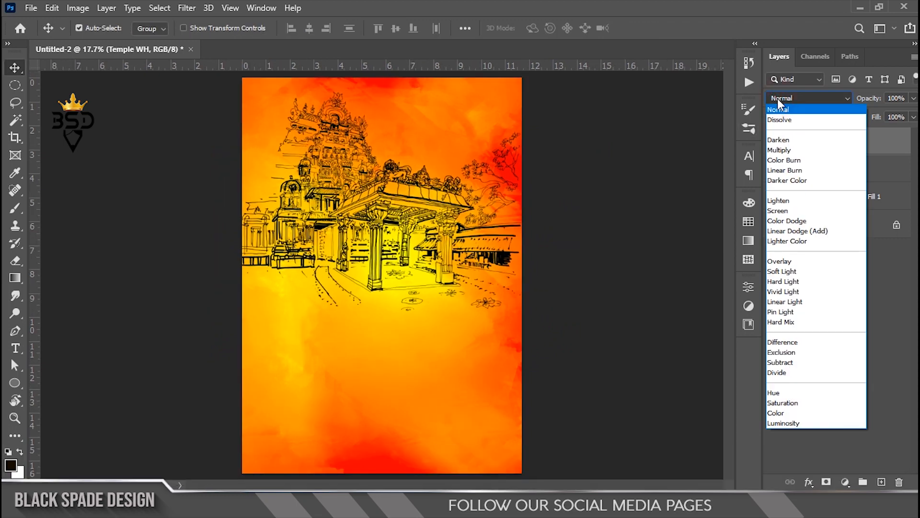
{"action": "left_click", "coordinate": [781, 261]}
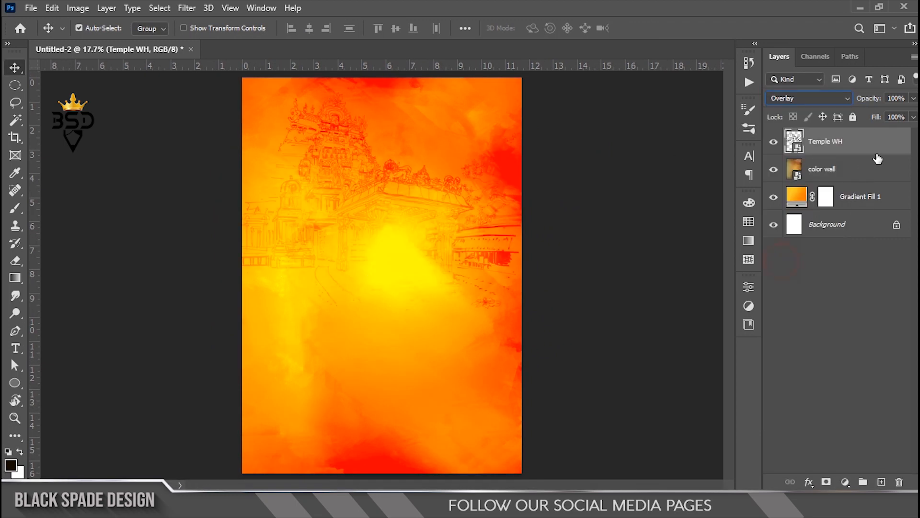
{"action": "type", "text": "70"}
{"action": "key", "text": "Return"}
{"action": "left_click", "coordinate": [853, 148]}
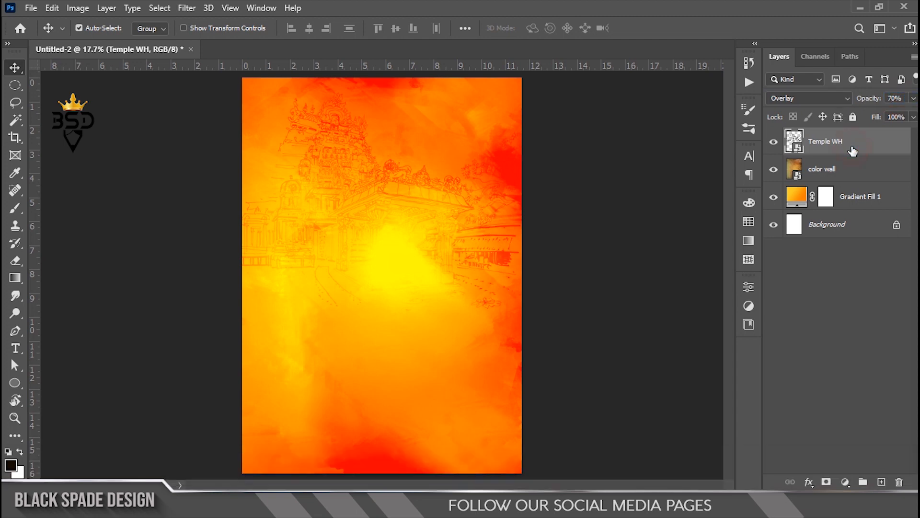
{"action": "left_click", "coordinate": [842, 173]}
{"action": "left_click", "coordinate": [842, 144]}
Enlarge the temple sketch slightly and reposition it so it fills the poster's upper half.
{"action": "scroll", "coordinate": [359, 208], "scroll_direction": "up", "scroll_amount": 2}
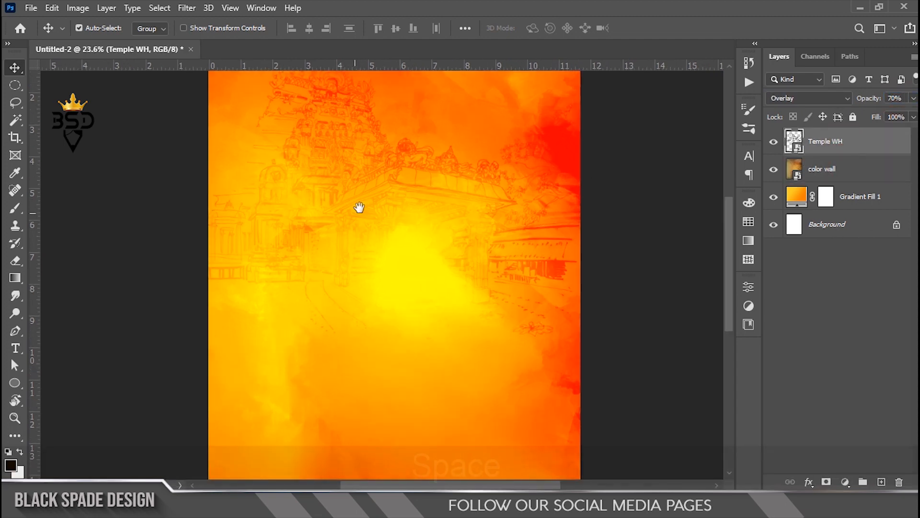
{"action": "key", "text": "space"}
{"action": "left_click_drag", "start_coordinate": [371, 241], "coordinate": [376, 250]}
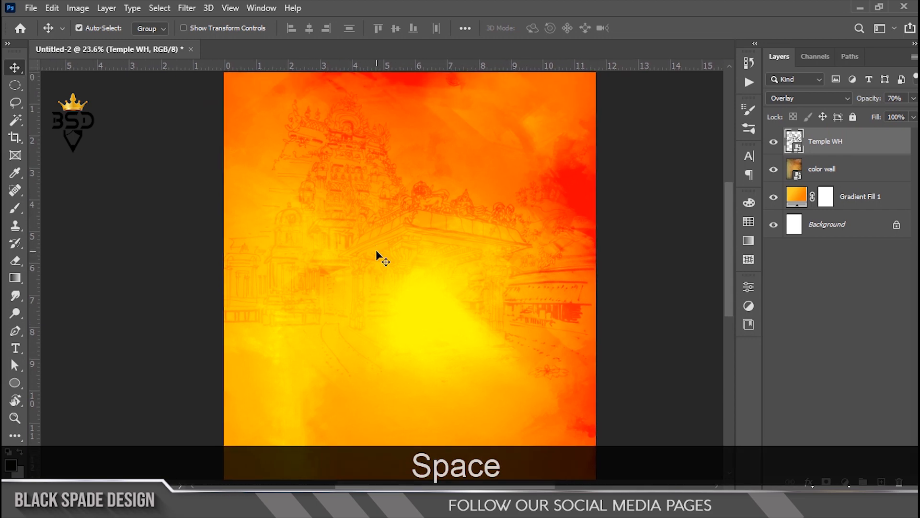
{"action": "scroll", "coordinate": [375, 249], "scroll_direction": "down", "scroll_amount": 1}
{"action": "key", "text": "ctrl+t"}
{"action": "left_click_drag", "start_coordinate": [646, 106], "coordinate": [690, 91]}
{"action": "left_click_drag", "start_coordinate": [476, 217], "coordinate": [461, 232]}
{"action": "key", "text": "Return"}
{"action": "key", "text": "ctrl+0"}
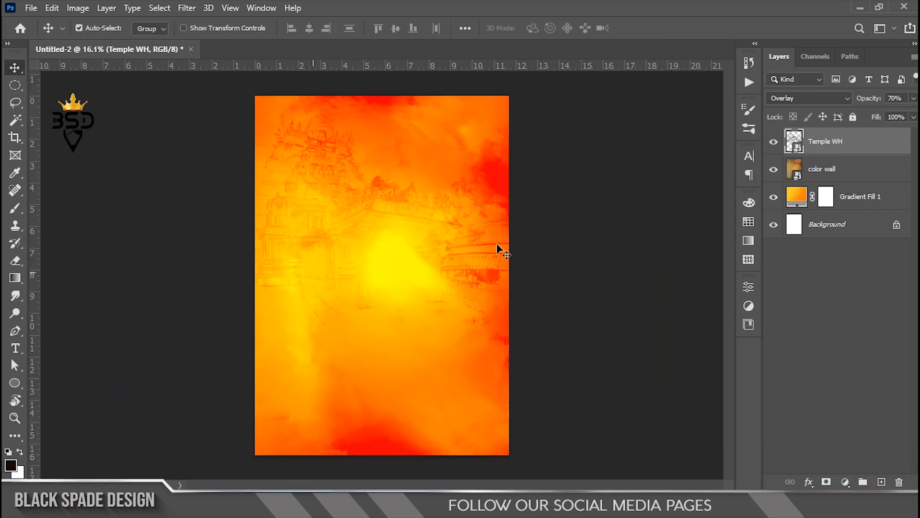
Paint a soft yellow glow in the poster's centre on a new layer, using a sampled yellow and a 2000 px brush.
{"action": "left_click", "coordinate": [879, 483]}
{"action": "key", "text": "b"}
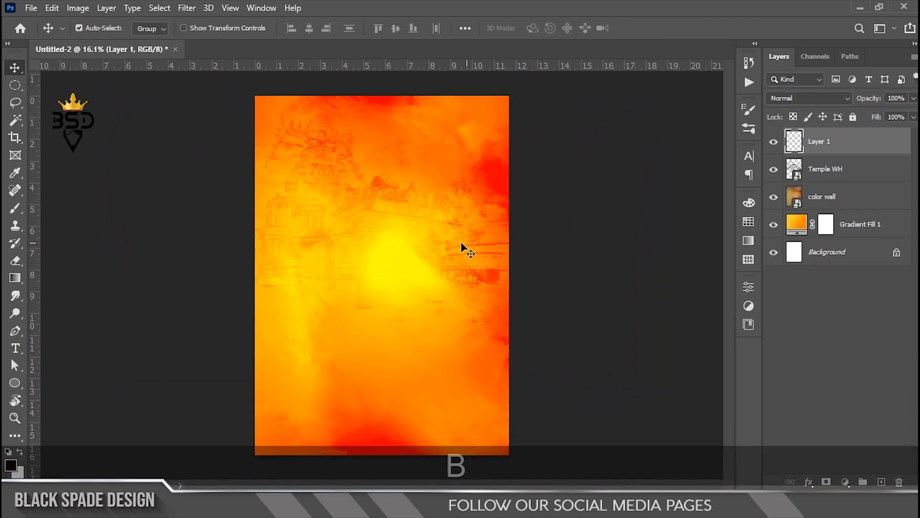
{"action": "key", "text": "bracketright"}
{"action": "key", "text": "bracketright"}
{"action": "key", "text": "bracketright"}
{"action": "key", "text": "bracketright"}
{"action": "key", "text": "bracketright"}
{"action": "key", "text": "bracketright"}
{"action": "key", "text": "bracketright"}
{"action": "key", "text": "bracketright"}
{"action": "key", "text": "alt"}
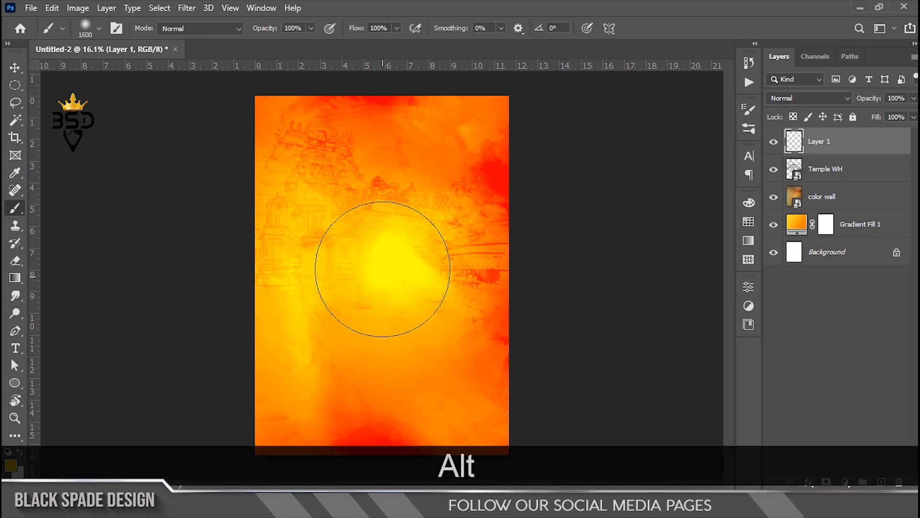
{"action": "key", "text": "bracketright"}
{"action": "key", "text": "bracketright"}
{"action": "key", "text": "bracketright"}
{"action": "key", "text": "bracketright"}
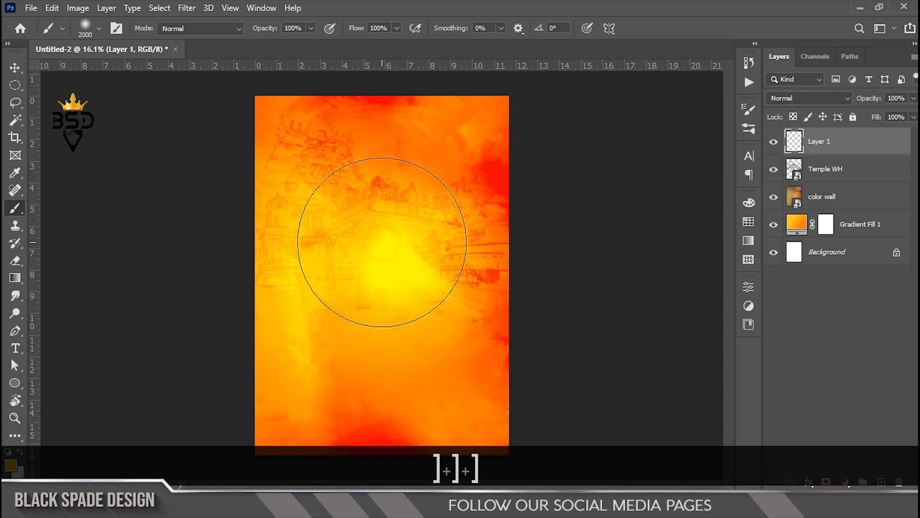
{"action": "left_click", "coordinate": [382, 242]}
{"action": "left_click", "coordinate": [382, 242]}
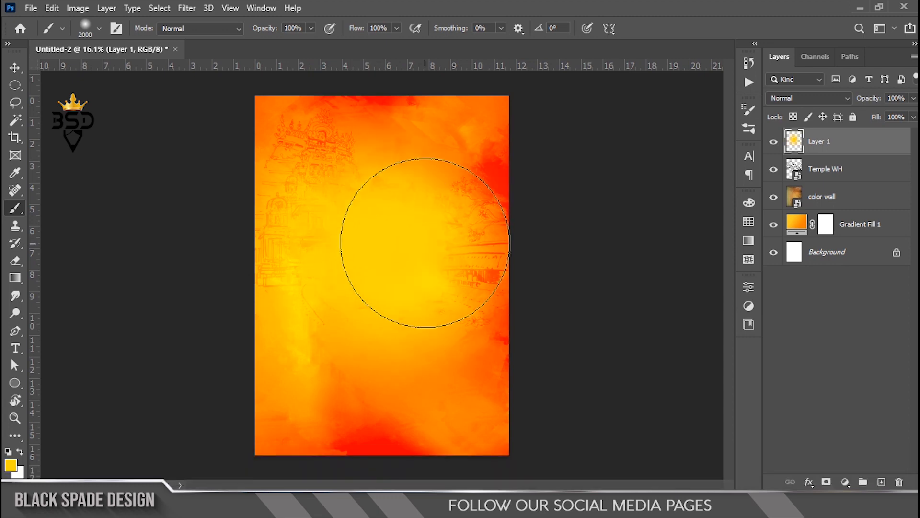
Scale the yellow glow layer up slightly from its centre.
{"action": "key", "text": "v"}
{"action": "scroll", "coordinate": [376, 200], "scroll_direction": "down", "scroll_amount": 1}
{"action": "scroll", "coordinate": [376, 201], "scroll_direction": "up", "scroll_amount": 1}
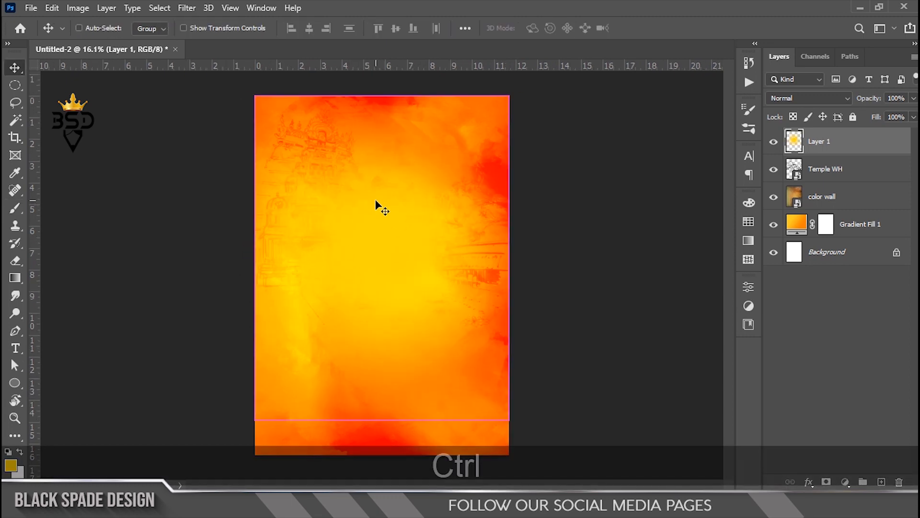
{"action": "key", "text": "ctrl+t"}
{"action": "left_click_drag", "start_coordinate": [507, 94], "coordinate": [532, 91]}
{"action": "key", "text": "Return"}
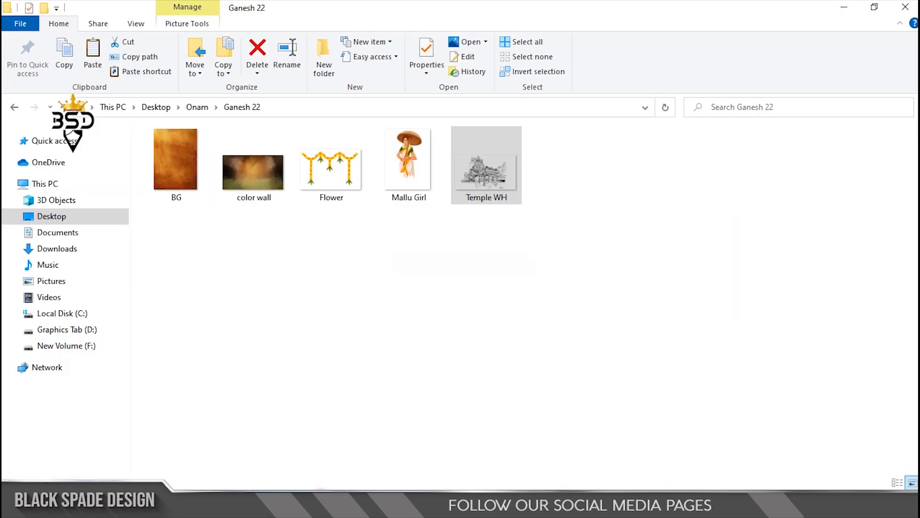
Place the "Mallu Girl" image in the middle of the poster, scaled to about 61% and lowered.
{"action": "left_click", "coordinate": [421, 175]}
{"action": "left_click_drag", "start_coordinate": [421, 175], "coordinate": [387, 292]}
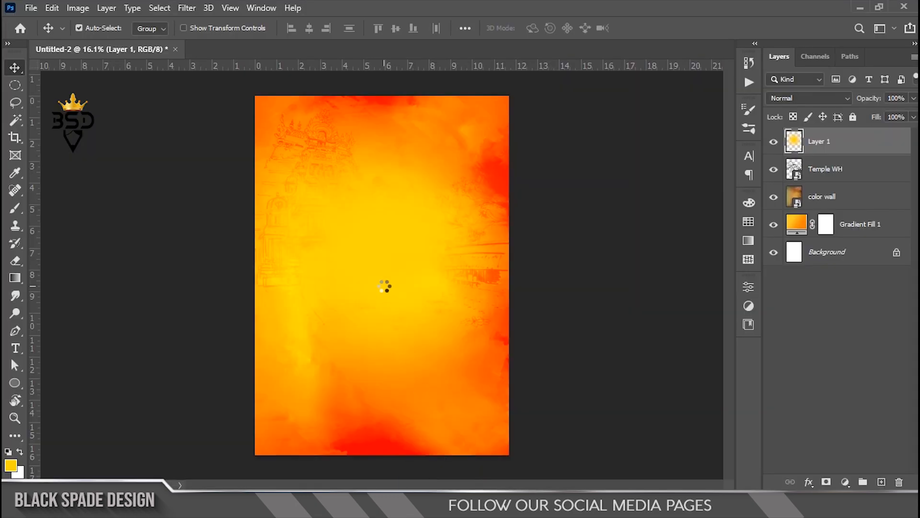
{"action": "left_click_drag", "start_coordinate": [385, 207], "coordinate": [385, 217]}
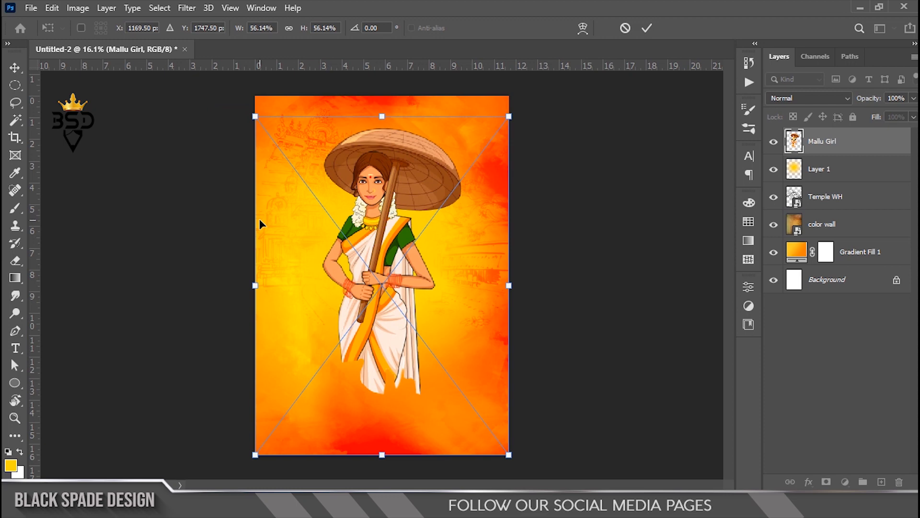
{"action": "scroll", "coordinate": [260, 218], "scroll_direction": "down", "scroll_amount": 1}
{"action": "left_click_drag", "start_coordinate": [395, 181], "coordinate": [395, 219]}
{"action": "left_click_drag", "start_coordinate": [500, 159], "coordinate": [526, 159]}
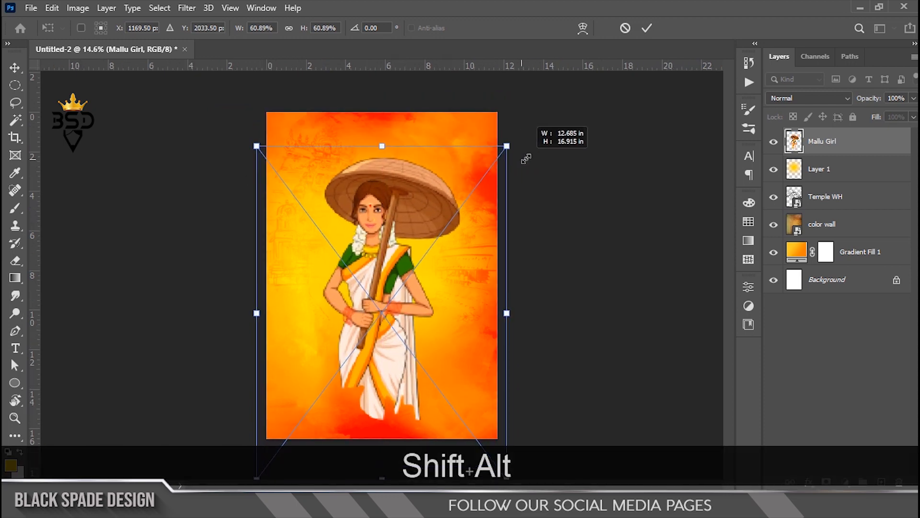
{"action": "key", "text": "Return"}
Add a layer mask to the Mallu Girl layer and start fading the saree's lower edge with a large soft black brush.
{"action": "scroll", "coordinate": [391, 336], "scroll_direction": "up", "scroll_amount": 3}
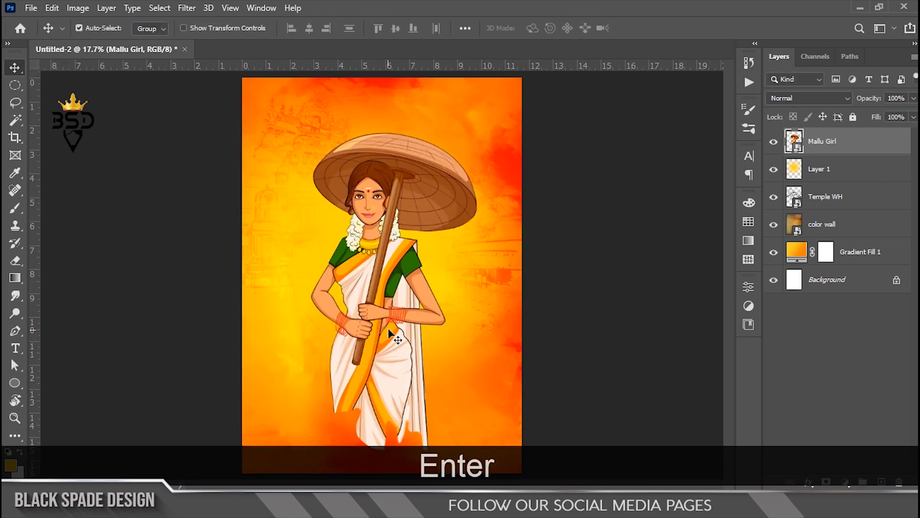
{"action": "left_click_drag", "start_coordinate": [390, 333], "coordinate": [403, 243]}
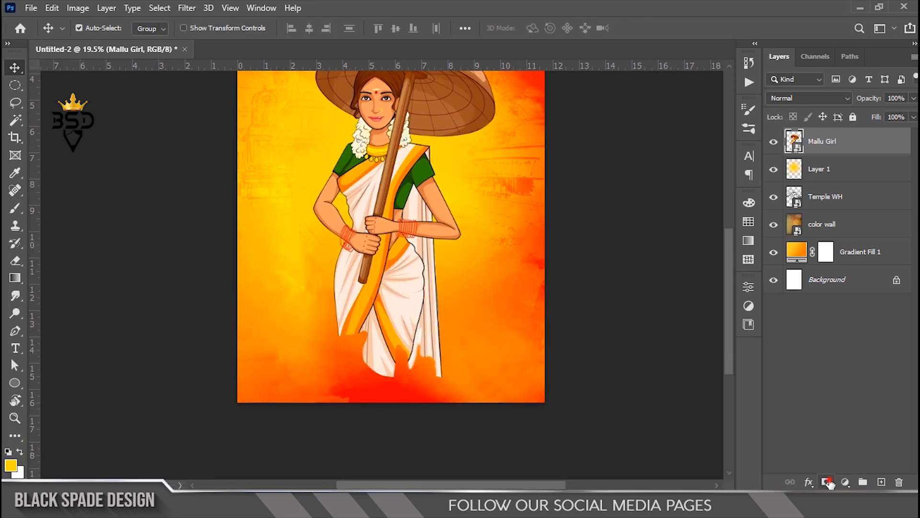
{"action": "left_click", "coordinate": [826, 481]}
{"action": "scroll", "coordinate": [494, 345], "scroll_direction": "up", "scroll_amount": 1}
{"action": "key", "text": "b"}
{"action": "key", "text": "bracketleft"}
{"action": "key", "text": "bracketleft"}
{"action": "key", "text": "bracketleft"}
{"action": "key", "text": "bracketleft"}
{"action": "key", "text": "bracketleft"}
{"action": "key", "text": "bracketleft"}
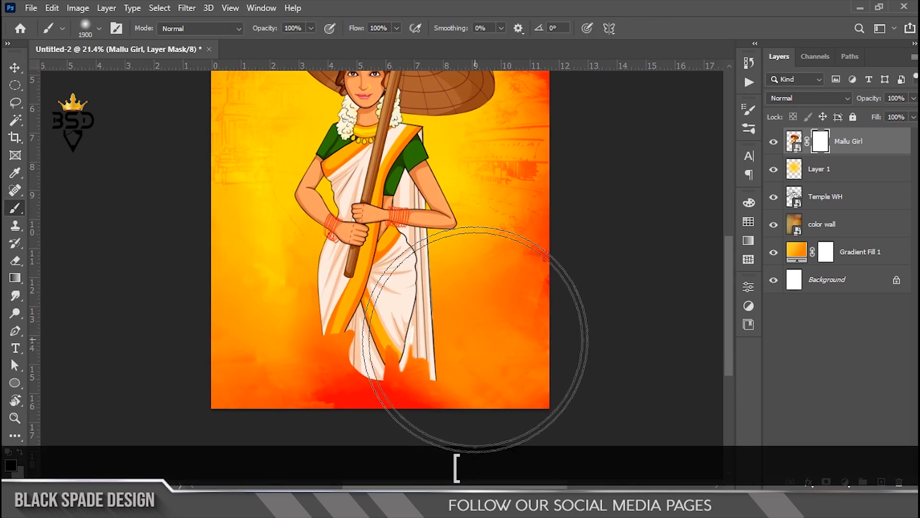
{"action": "left_click", "coordinate": [433, 369]}
{"action": "scroll", "coordinate": [437, 368], "scroll_direction": "up", "scroll_amount": 3}
{"action": "left_click", "coordinate": [375, 387]}
{"action": "key", "text": "bracketleft"}
{"action": "key", "text": "bracketleft"}
{"action": "key", "text": "bracketleft"}
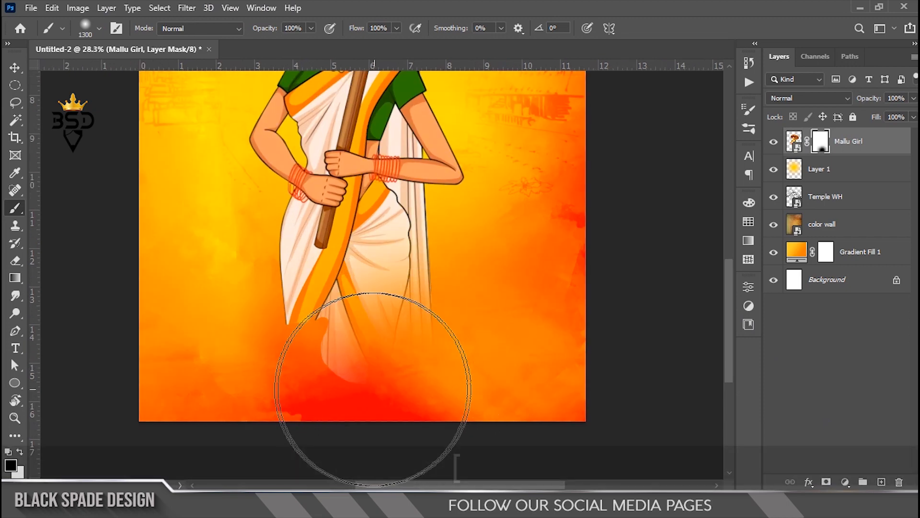
Blend the rest of the saree's bottom edge into the background on the mask with a smaller soft brush, down to 800 px.
{"action": "left_click", "coordinate": [294, 374]}
{"action": "key", "text": "bracketleft"}
{"action": "key", "text": "bracketleft"}
{"action": "key", "text": "bracketleft"}
{"action": "left_click", "coordinate": [238, 300]}
{"action": "key", "text": "bracketleft"}
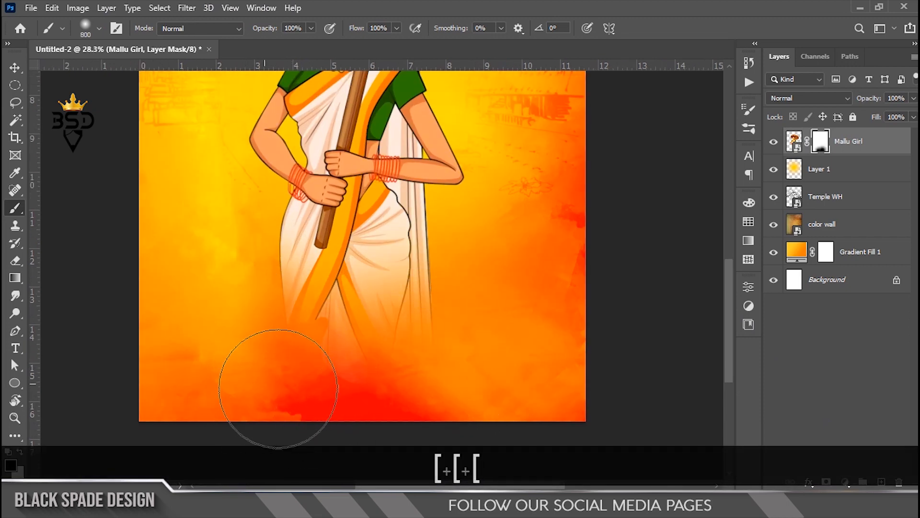
{"action": "left_click_drag", "start_coordinate": [461, 307], "coordinate": [416, 389]}
{"action": "left_click_drag", "start_coordinate": [427, 349], "coordinate": [390, 396]}
{"action": "left_click_drag", "start_coordinate": [229, 290], "coordinate": [222, 354]}
{"action": "left_click_drag", "start_coordinate": [378, 366], "coordinate": [379, 405]}
{"action": "left_click", "coordinate": [460, 380]}
{"action": "key", "text": "v"}
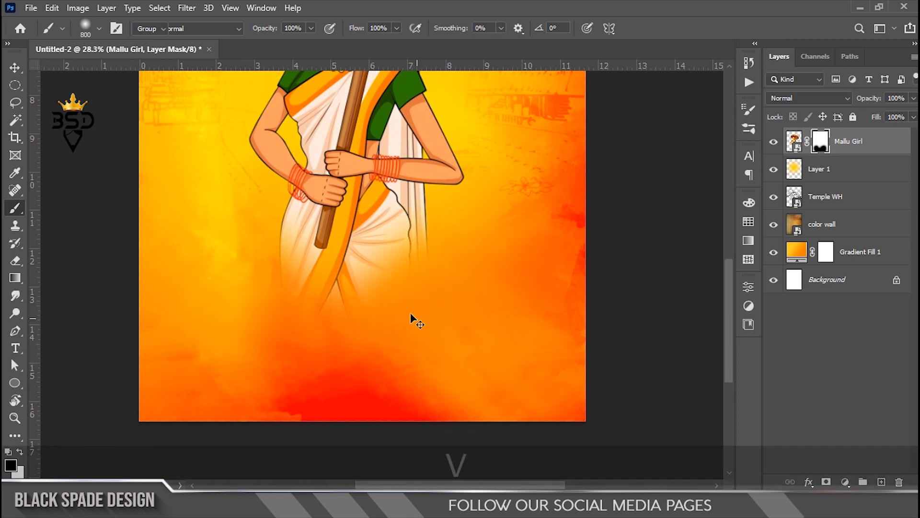
Scale the masked girl up to about 105% and nudge her slightly down the poster.
{"action": "scroll", "coordinate": [386, 309], "scroll_direction": "down", "scroll_amount": 5}
{"action": "scroll", "coordinate": [382, 287], "scroll_direction": "up", "scroll_amount": 1}
{"action": "key", "text": "ctrl+t"}
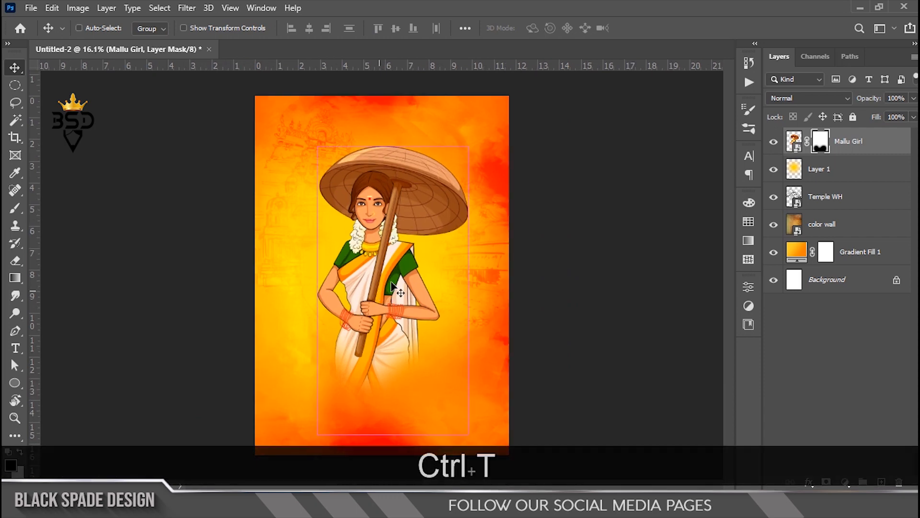
{"action": "mouse_move", "coordinate": [519, 132]}
{"action": "left_mouse_down"}
{"action": "mouse_move", "coordinate": [542, 117]}
{"action": "mouse_move", "coordinate": [548, 126]}
{"action": "mouse_move", "coordinate": [523, 116]}
{"action": "left_mouse_up"}
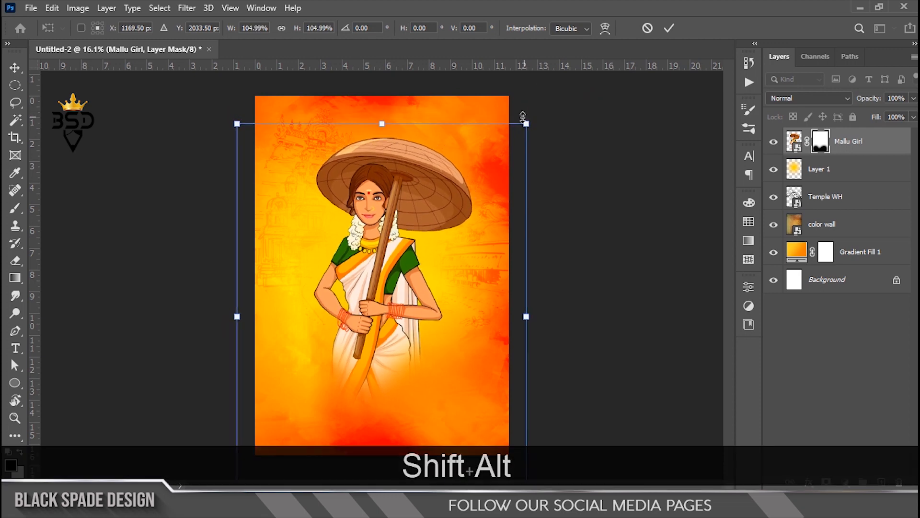
{"action": "key", "text": "Down"}
{"action": "key", "text": "Down"}
{"action": "key", "text": "Down"}
{"action": "key", "text": "Down"}
{"action": "key", "text": "Down"}
{"action": "key", "text": "Down"}
{"action": "key", "text": "Down"}
{"action": "key", "text": "Down"}
{"action": "key", "text": "Down"}
{"action": "key", "text": "Down"}
{"action": "key", "text": "Down"}
{"action": "key", "text": "Down"}
{"action": "key", "text": "Down"}
{"action": "key", "text": "Down"}
{"action": "key", "text": "Down"}
{"action": "key", "text": "Down"}
{"action": "key", "text": "Down"}
{"action": "key", "text": "Down"}
{"action": "key", "text": "Down"}
{"action": "key", "text": "Down"}
{"action": "scroll", "coordinate": [392, 316], "scroll_direction": "up", "scroll_amount": 2}
{"action": "left_click_drag", "start_coordinate": [391, 353], "coordinate": [422, 261]}
{"action": "key", "text": "Return"}
{"action": "scroll", "coordinate": [420, 264], "scroll_direction": "down", "scroll_amount": 2}
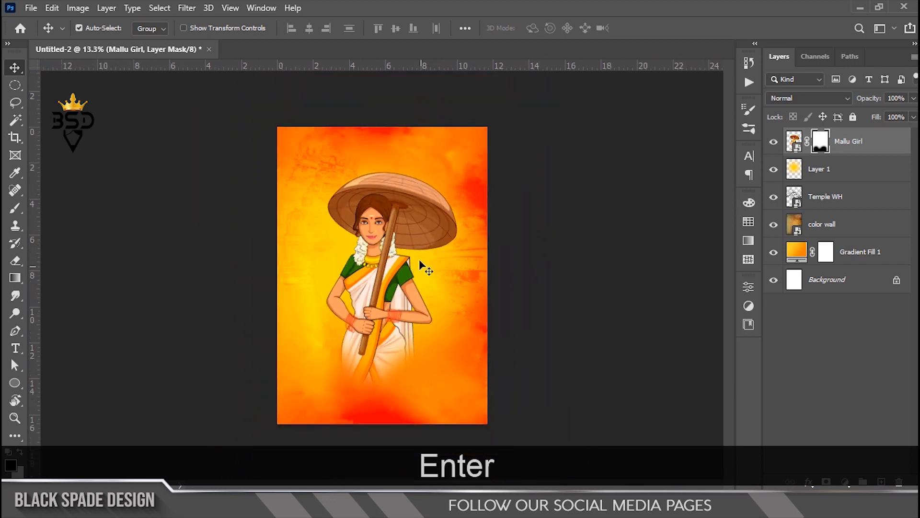
Place the "BG" texture image as the top layer, covering the whole poster.
{"action": "scroll", "coordinate": [386, 236], "scroll_direction": "up", "scroll_amount": 1}
{"action": "scroll", "coordinate": [377, 250], "scroll_direction": "up", "scroll_amount": 1}
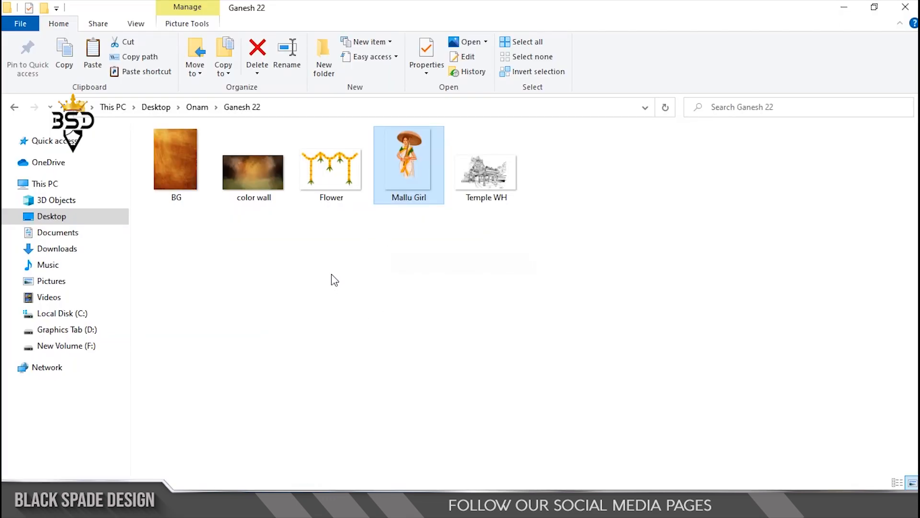
{"action": "left_click", "coordinate": [206, 181]}
{"action": "left_click_drag", "start_coordinate": [179, 182], "coordinate": [384, 325]}
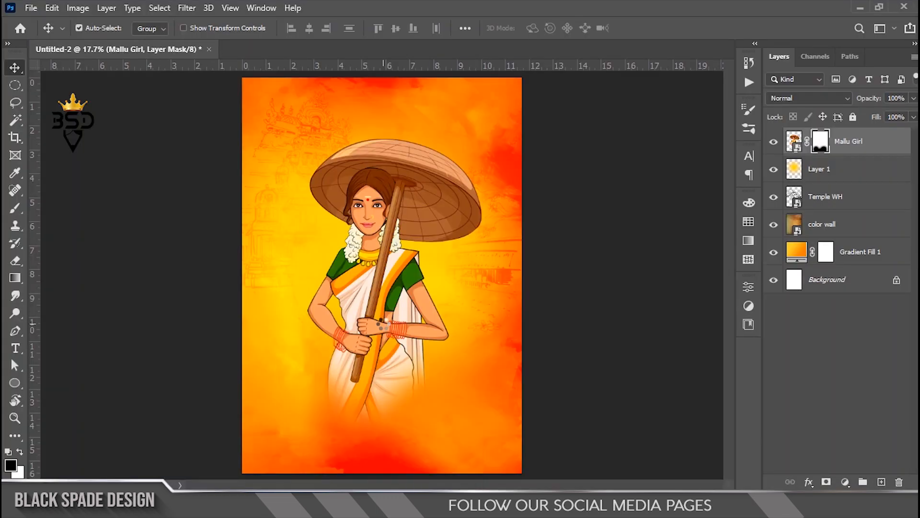
{"action": "key", "text": "Return"}
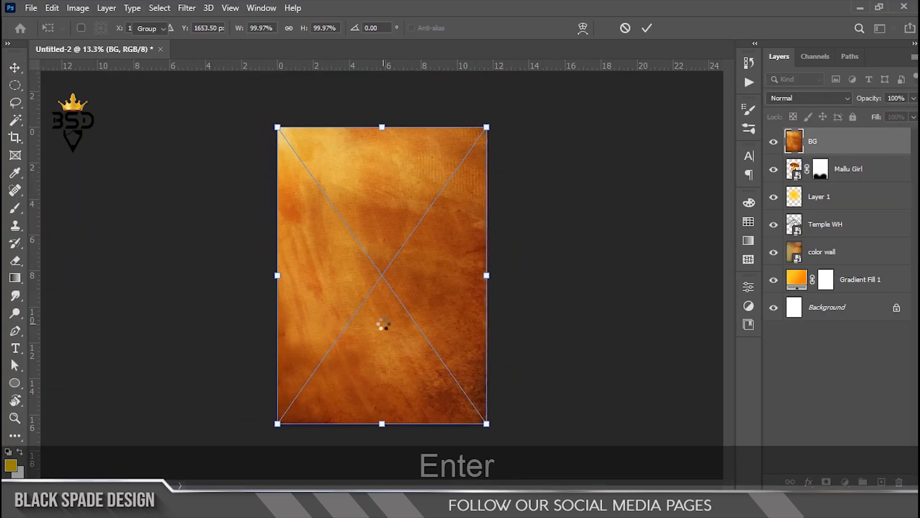
Blend the BG texture in Soft Light at 30% opacity and compare the poster with and without it.
{"action": "left_click", "coordinate": [818, 97]}
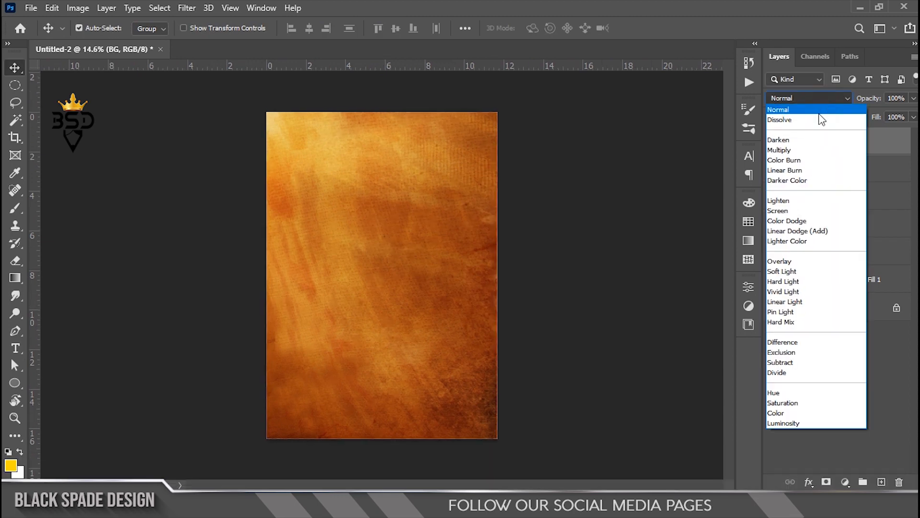
{"action": "left_click", "coordinate": [788, 271]}
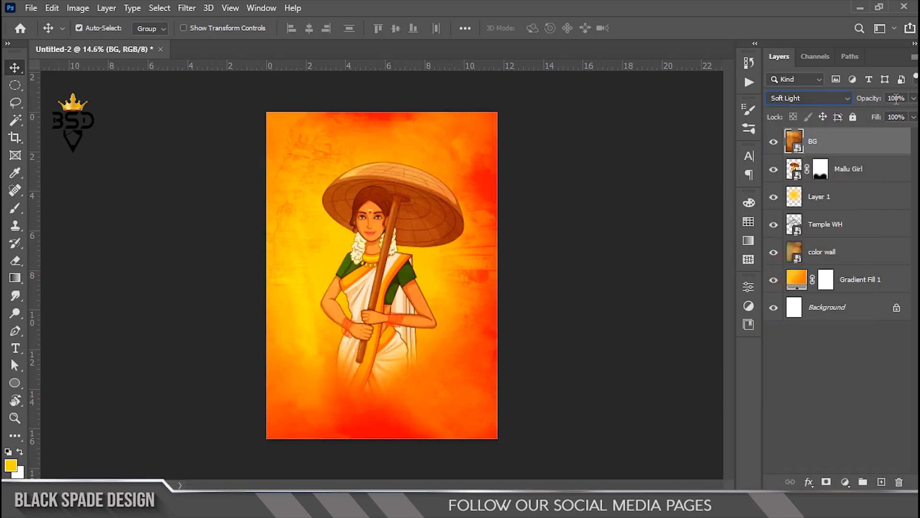
{"action": "type", "text": "30"}
{"action": "key", "text": "Return"}
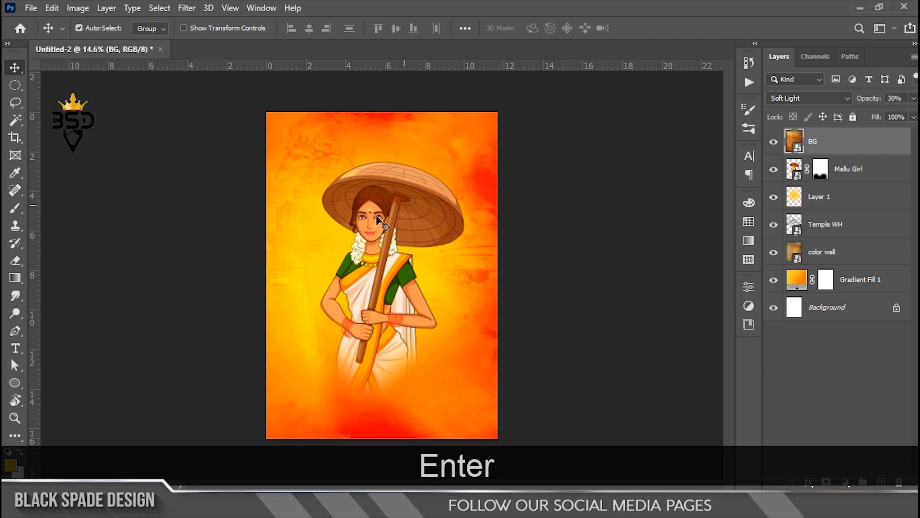
{"action": "scroll", "coordinate": [373, 216], "scroll_direction": "up", "scroll_amount": 8}
{"action": "left_click_drag", "start_coordinate": [371, 215], "coordinate": [369, 241]}
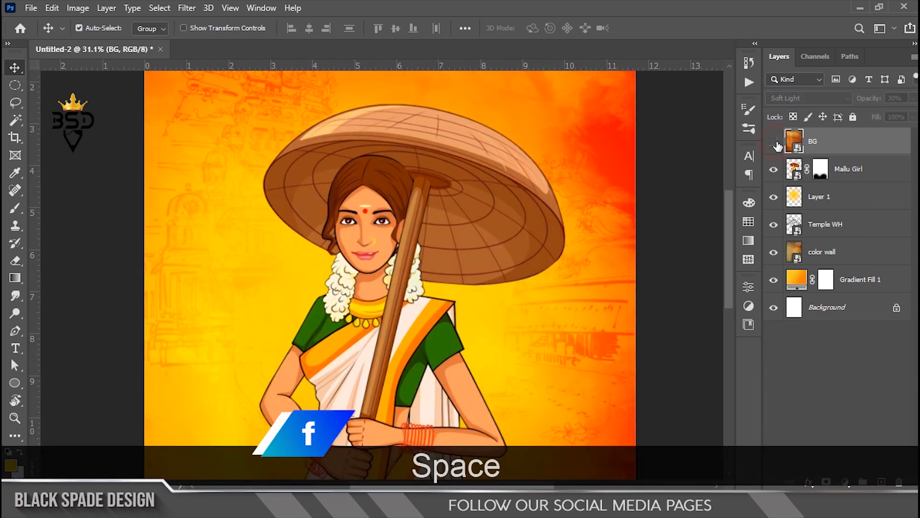
{"action": "left_click", "coordinate": [774, 142]}
{"action": "scroll", "coordinate": [406, 228], "scroll_direction": "down", "scroll_amount": 5}
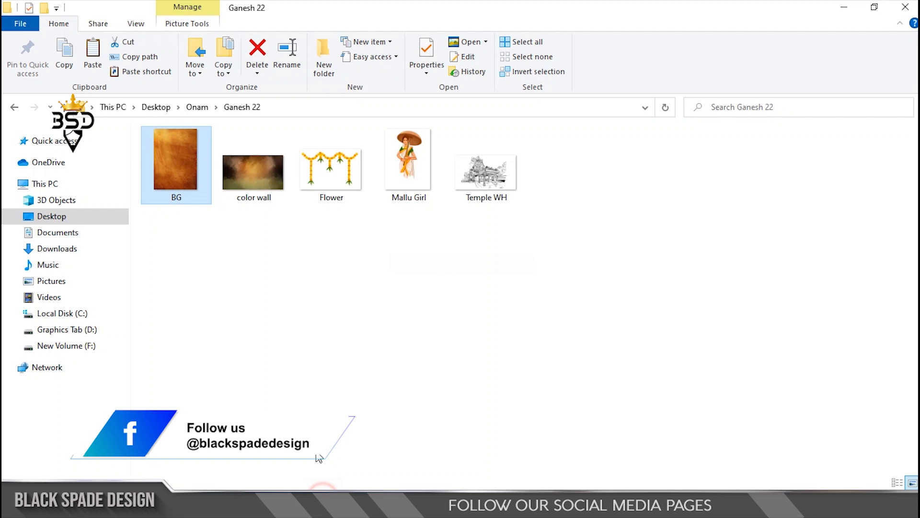
Place the "Flower" garland image across the top of the poster, scaled to about 159% and nudged slightly up.
{"action": "left_click", "coordinate": [338, 183]}
{"action": "left_click_drag", "start_coordinate": [330, 163], "coordinate": [374, 191]}
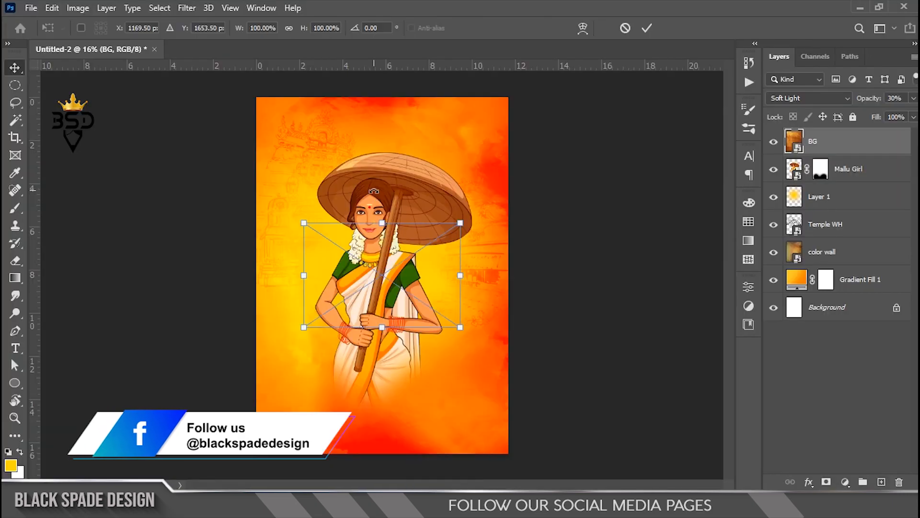
{"action": "left_click_drag", "start_coordinate": [460, 223], "coordinate": [497, 178]}
{"action": "left_click_drag", "start_coordinate": [398, 246], "coordinate": [370, 215]}
{"action": "scroll", "coordinate": [369, 148], "scroll_direction": "up", "scroll_amount": 7}
{"action": "key", "text": "space"}
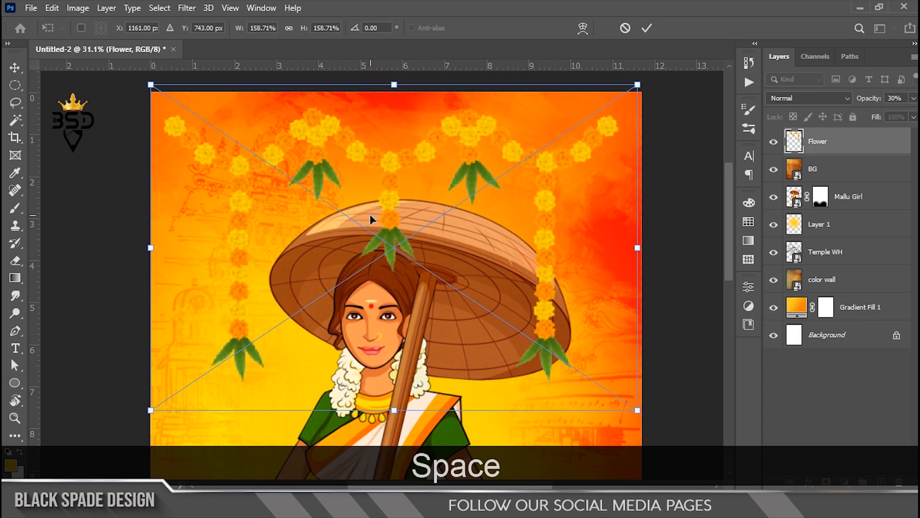
{"action": "key", "text": "Up"}
{"action": "key", "text": "Up"}
{"action": "key", "text": "Up"}
{"action": "key", "text": "Up"}
{"action": "key", "text": "Up"}
{"action": "key", "text": "Up"}
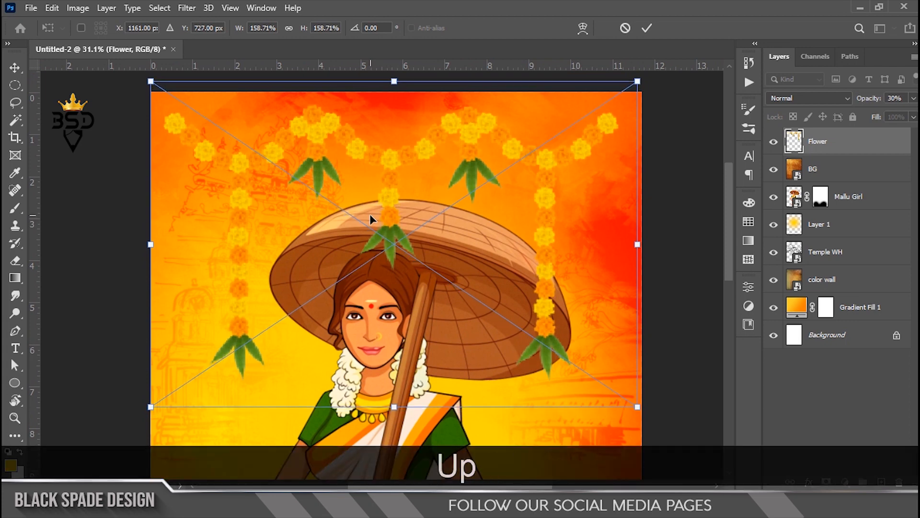
Enlarge the garland to about 166% so it spans past both poster edges, and lower it slightly.
{"action": "scroll", "coordinate": [370, 213], "scroll_direction": "down", "scroll_amount": 2}
{"action": "left_click_drag", "start_coordinate": [594, 102], "coordinate": [603, 107]}
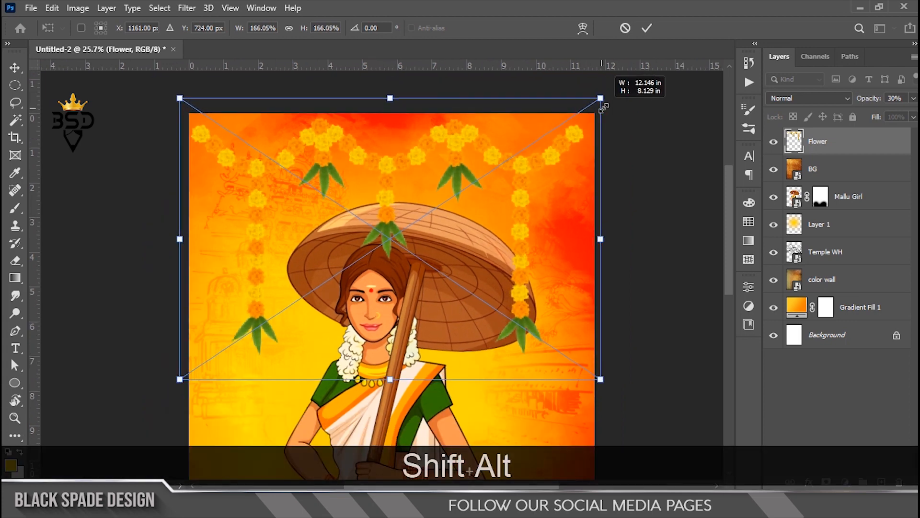
{"action": "key", "text": "Down"}
{"action": "key", "text": "Down"}
{"action": "key", "text": "Down"}
{"action": "key", "text": "Down"}
{"action": "key", "text": "Down"}
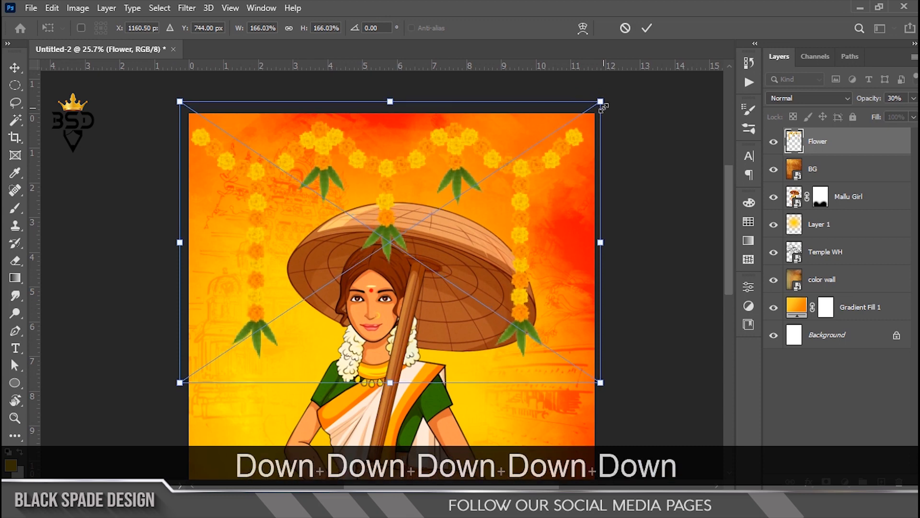
{"action": "key", "text": "Up"}
{"action": "key", "text": "Return"}
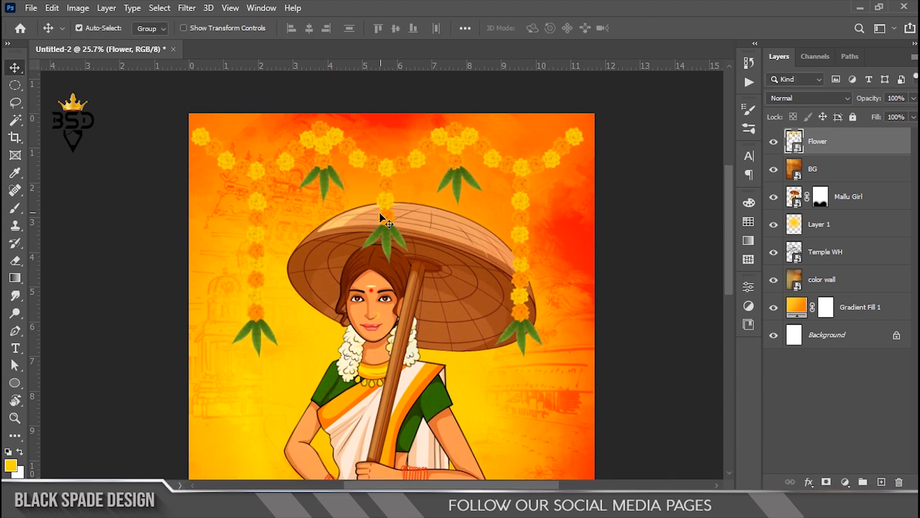
Deepen the garland's contrast with a Curves adjustment, moving the black point to input 41, and collapse its smart filters.
{"action": "scroll", "coordinate": [423, 187], "scroll_direction": "up", "scroll_amount": 2}
{"action": "key", "text": "ctrl+m"}
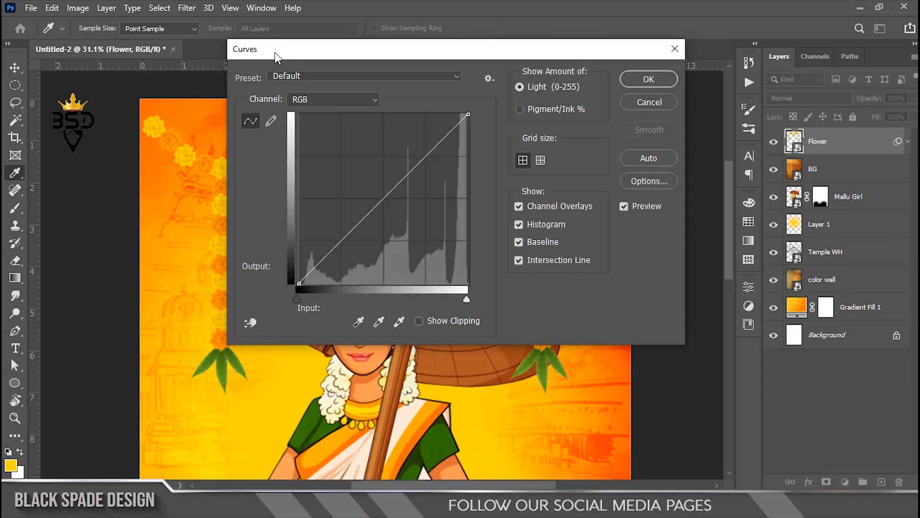
{"action": "left_click_drag", "start_coordinate": [274, 53], "coordinate": [479, 71]}
{"action": "left_click_drag", "start_coordinate": [513, 312], "coordinate": [524, 314]}
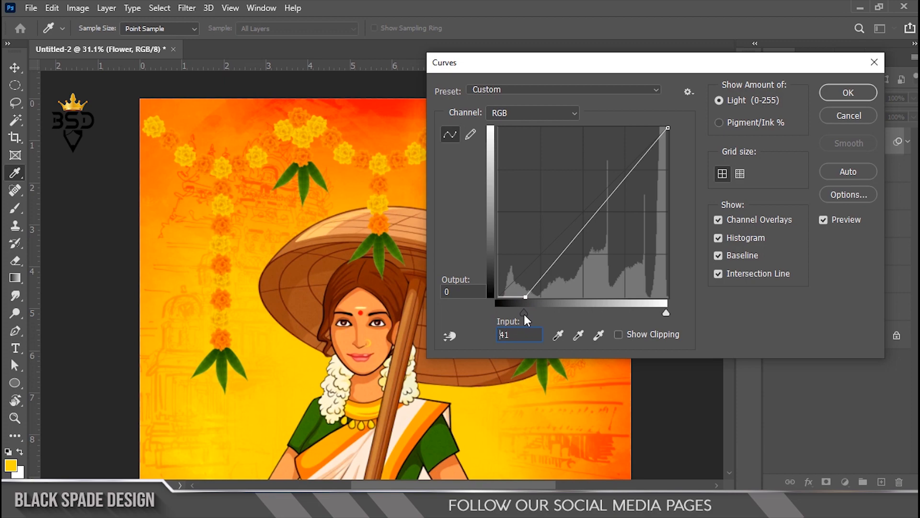
{"action": "left_click", "coordinate": [849, 93]}
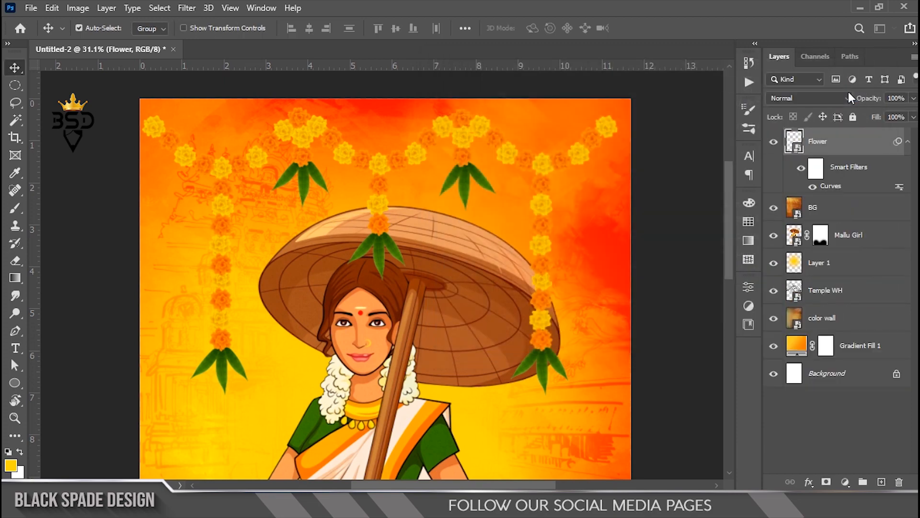
{"action": "scroll", "coordinate": [433, 163], "scroll_direction": "down", "scroll_amount": 3}
{"action": "scroll", "coordinate": [426, 162], "scroll_direction": "down", "scroll_amount": 2}
{"action": "scroll", "coordinate": [418, 169], "scroll_direction": "up", "scroll_amount": 2}
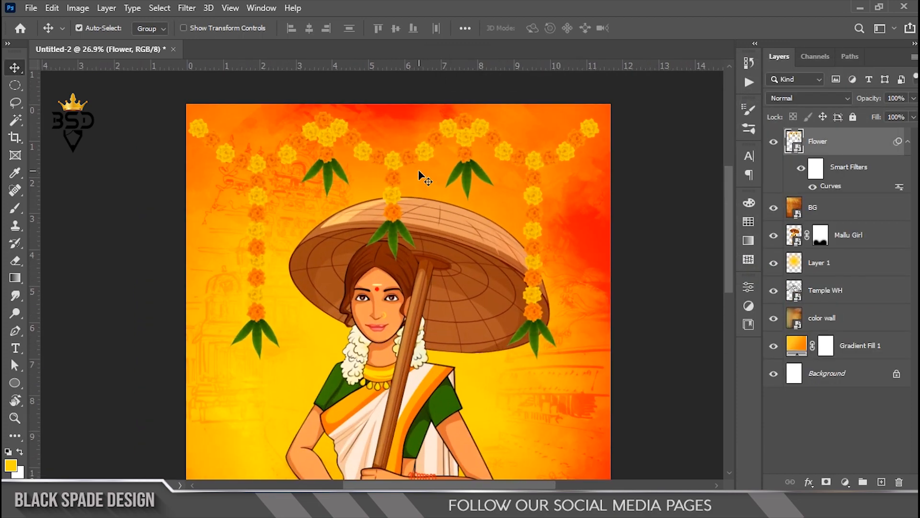
{"action": "left_click", "coordinate": [908, 153]}
Duplicate the Flower layer with its Curves filter and put the copy directly beneath the Mallu Girl layer.
{"action": "key", "text": "ctrl"}
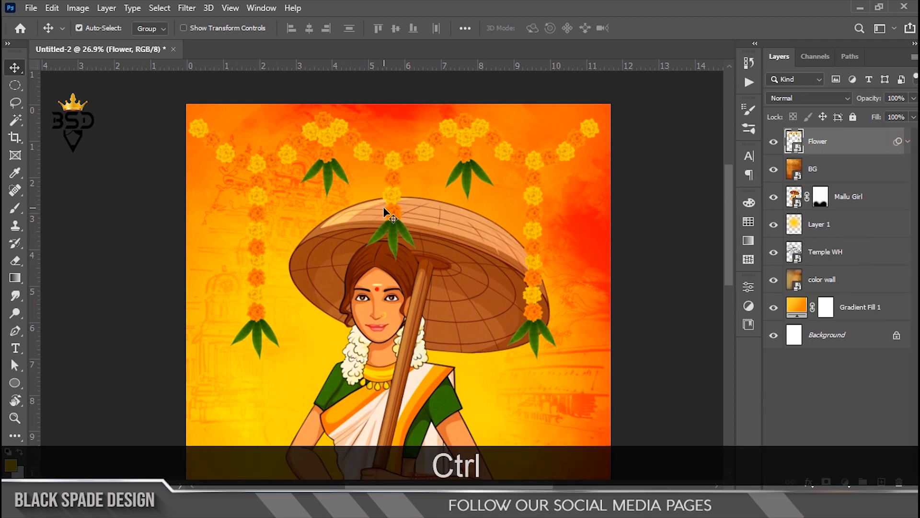
{"action": "scroll", "coordinate": [388, 212], "scroll_direction": "up", "scroll_amount": 3}
{"action": "key", "text": "space"}
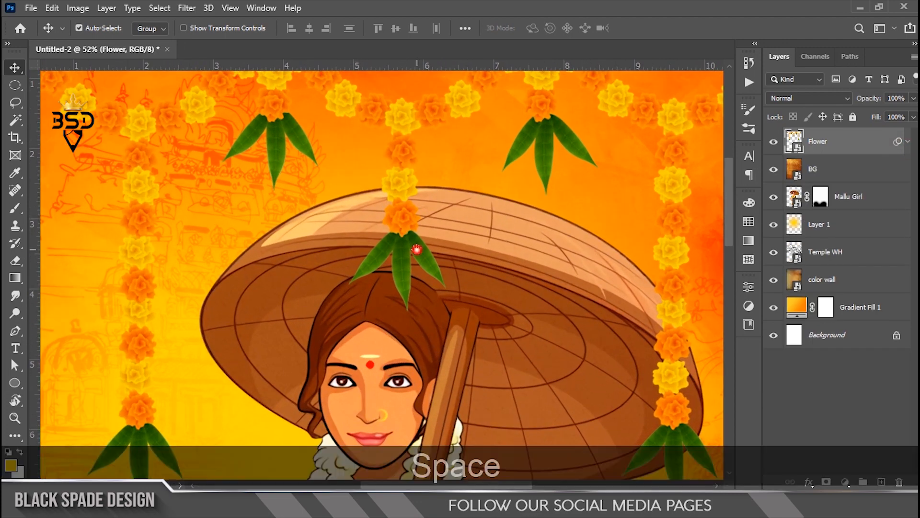
{"action": "left_click_drag", "start_coordinate": [416, 249], "coordinate": [371, 220]}
{"action": "scroll", "coordinate": [370, 220], "scroll_direction": "down", "scroll_amount": 2}
{"action": "key", "text": "alt"}
{"action": "left_click_drag", "start_coordinate": [848, 149], "coordinate": [851, 209]}
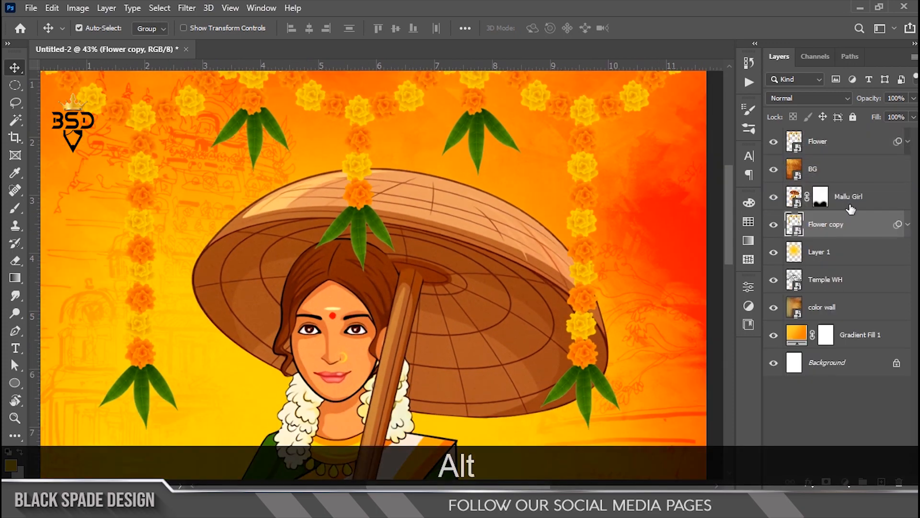
{"action": "scroll", "coordinate": [340, 233], "scroll_direction": "down", "scroll_amount": 3}
Mask the upper Flower layer and paint out the middle strand over the umbrella with a 175 px soft black brush.
{"action": "left_click", "coordinate": [820, 142]}
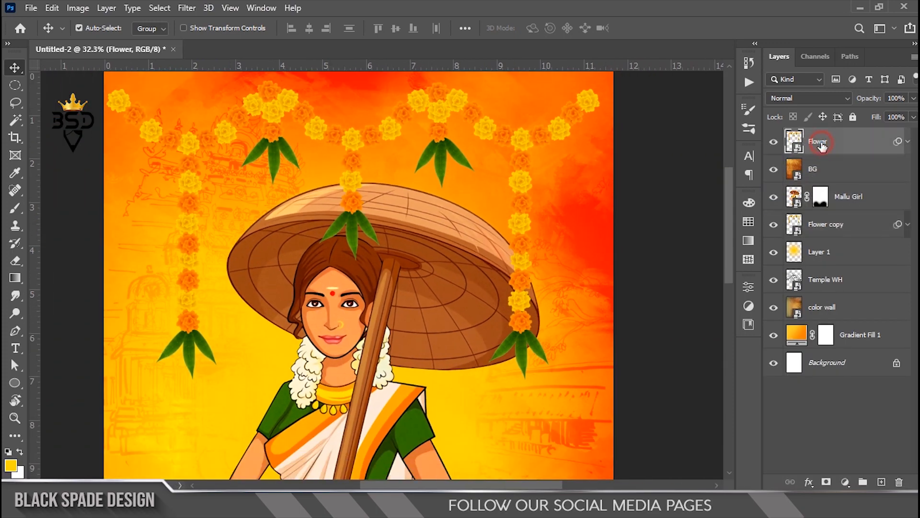
{"action": "left_click", "coordinate": [826, 481]}
{"action": "key", "text": "b"}
{"action": "key", "text": "bracketleft"}
{"action": "key", "text": "bracketleft"}
{"action": "key", "text": "bracketleft"}
{"action": "scroll", "coordinate": [352, 230], "scroll_direction": "up", "scroll_amount": 2}
{"action": "key", "text": "bracketleft"}
{"action": "key", "text": "bracketleft"}
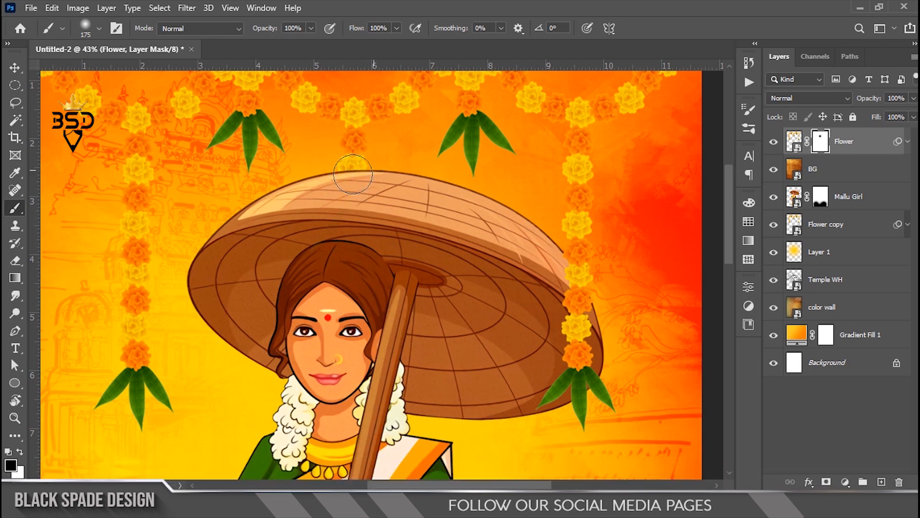
{"action": "scroll", "coordinate": [360, 195], "scroll_direction": "down", "scroll_amount": 3}
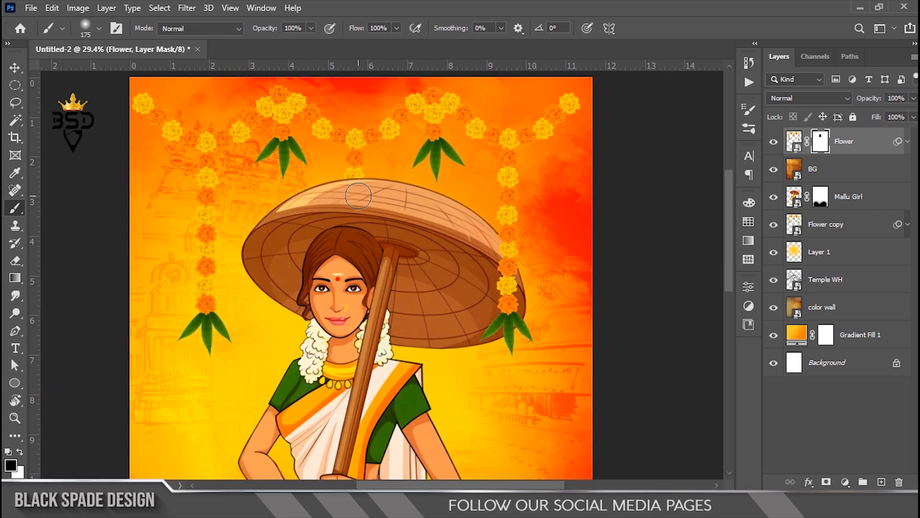
{"action": "key", "text": "v"}
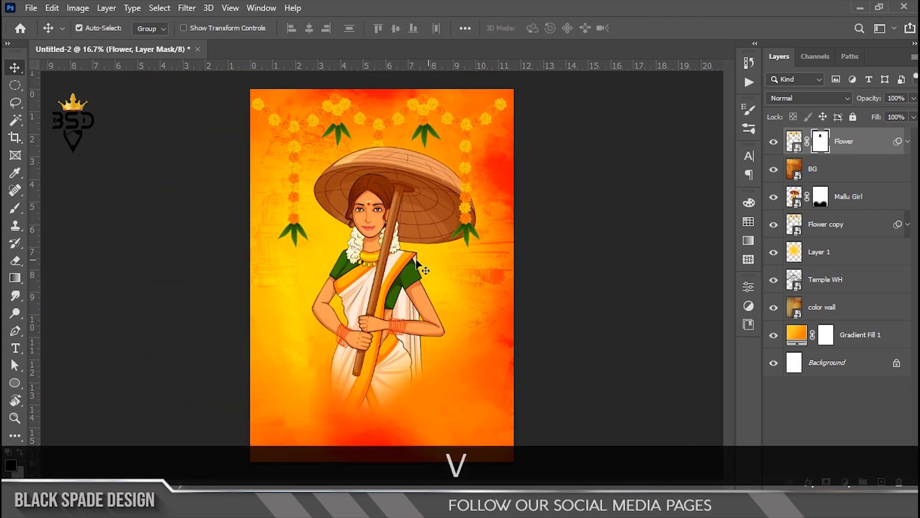
Move the yellow glow on Layer 1 up to about Y 1025 px, behind the girl's head and umbrella.
{"action": "scroll", "coordinate": [376, 334], "scroll_direction": "up", "scroll_amount": 1}
{"action": "left_click", "coordinate": [817, 253]}
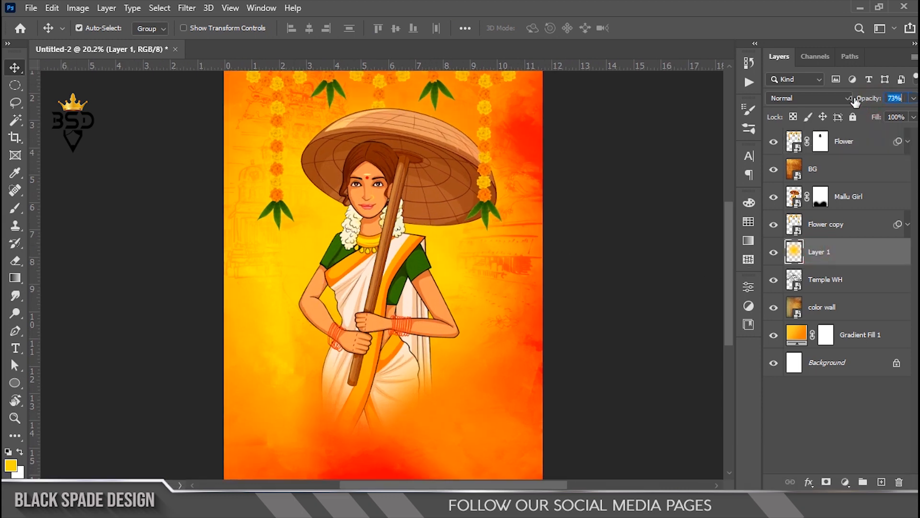
{"action": "key", "text": "ctrl+t"}
{"action": "scroll", "coordinate": [422, 220], "scroll_direction": "down", "scroll_amount": 1}
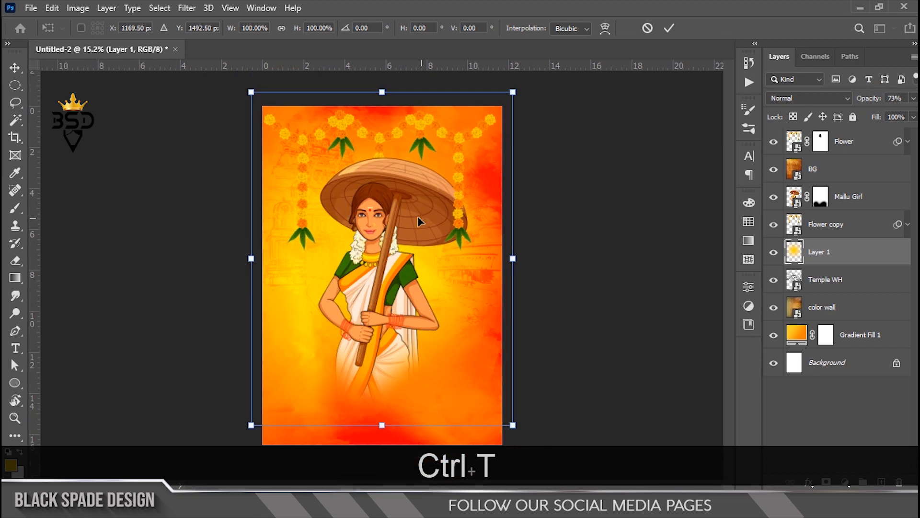
{"action": "left_click_drag", "start_coordinate": [399, 239], "coordinate": [398, 192]}
{"action": "key", "text": "Return"}
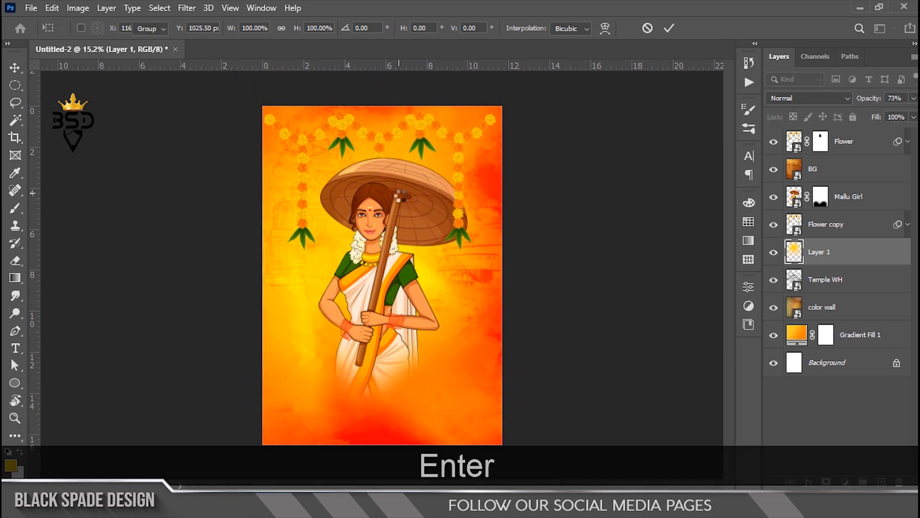
{"action": "scroll", "coordinate": [394, 379], "scroll_direction": "down", "scroll_amount": 2}
Enlarge the color wall texture to about 364% to soften the background's red patches.
{"action": "left_click", "coordinate": [855, 310]}
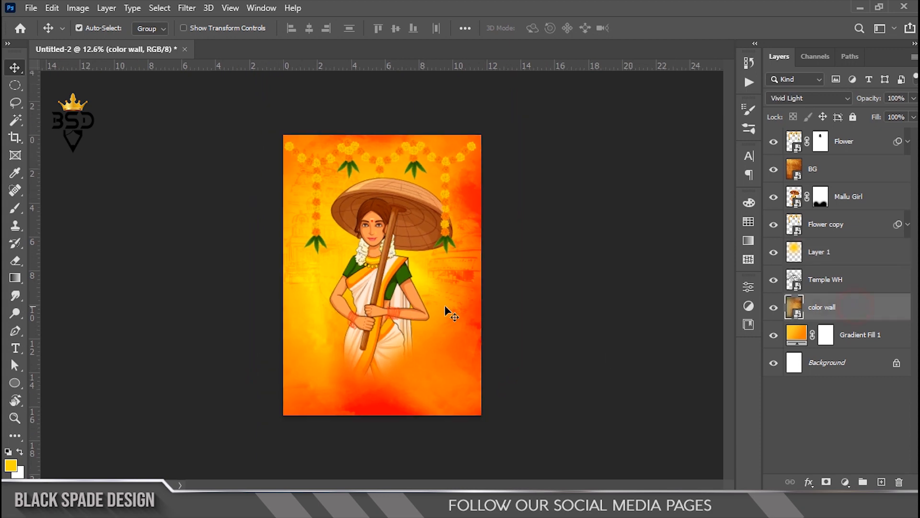
{"action": "scroll", "coordinate": [448, 310], "scroll_direction": "down", "scroll_amount": 3}
{"action": "key", "text": "ctrl+t"}
{"action": "key", "text": "ctrl+minus"}
{"action": "left_click_drag", "start_coordinate": [456, 140], "coordinate": [490, 103]}
{"action": "left_click_drag", "start_coordinate": [413, 232], "coordinate": [418, 240]}
{"action": "key", "text": "Return"}
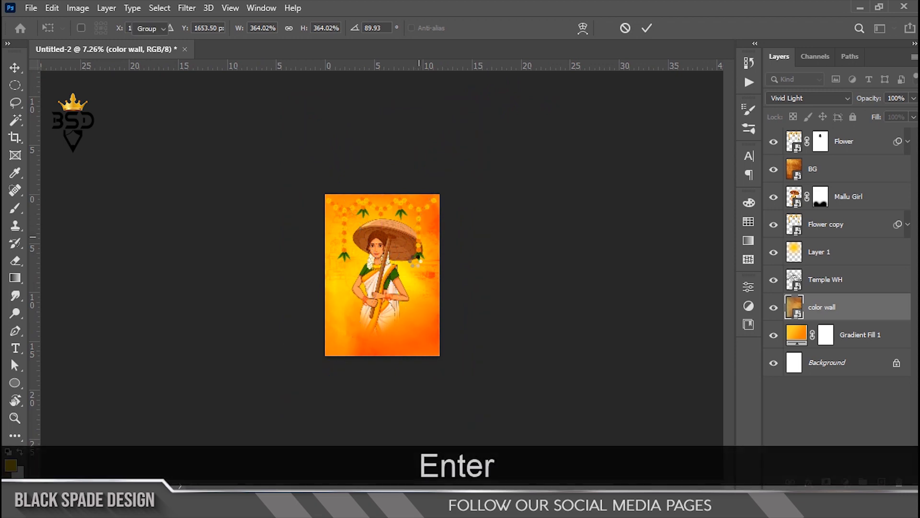
{"action": "key", "text": "ctrl+0"}
{"action": "scroll", "coordinate": [383, 316], "scroll_direction": "up", "scroll_amount": 4}
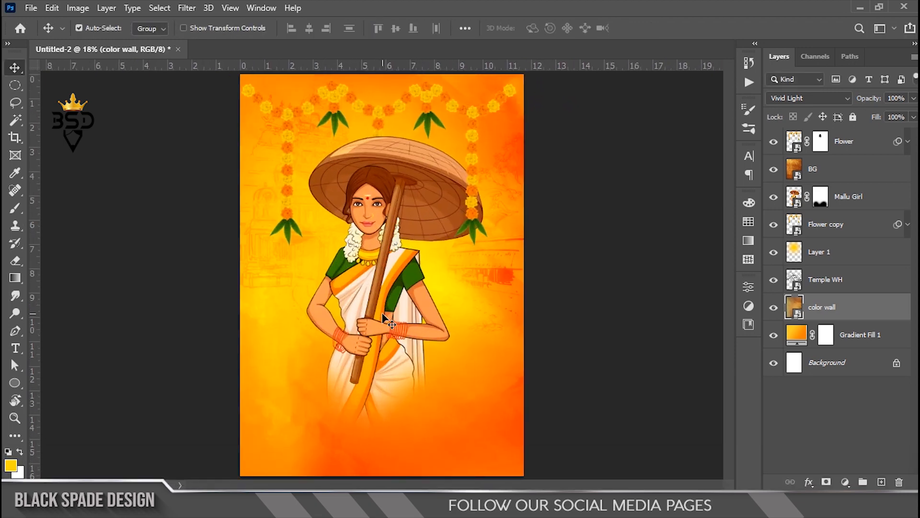
Add a text layer reading "ONAM" above the Flower layer, over the faded lower edge of the girl's sari.
{"action": "left_click_drag", "start_coordinate": [434, 271], "coordinate": [453, 259]}
{"action": "left_click", "coordinate": [858, 142]}
{"action": "left_click_drag", "start_coordinate": [475, 365], "coordinate": [483, 332]}
{"action": "scroll", "coordinate": [478, 329], "scroll_direction": "up", "scroll_amount": 1}
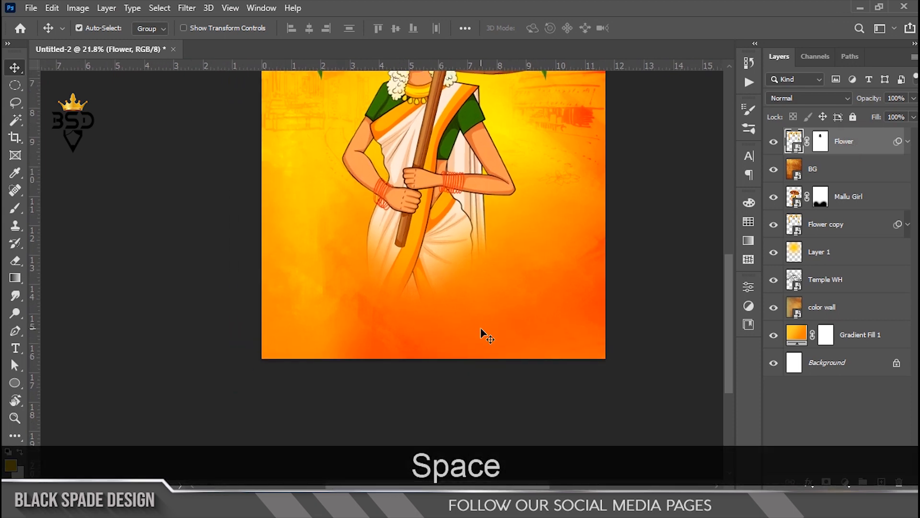
{"action": "left_click", "coordinate": [418, 286]}
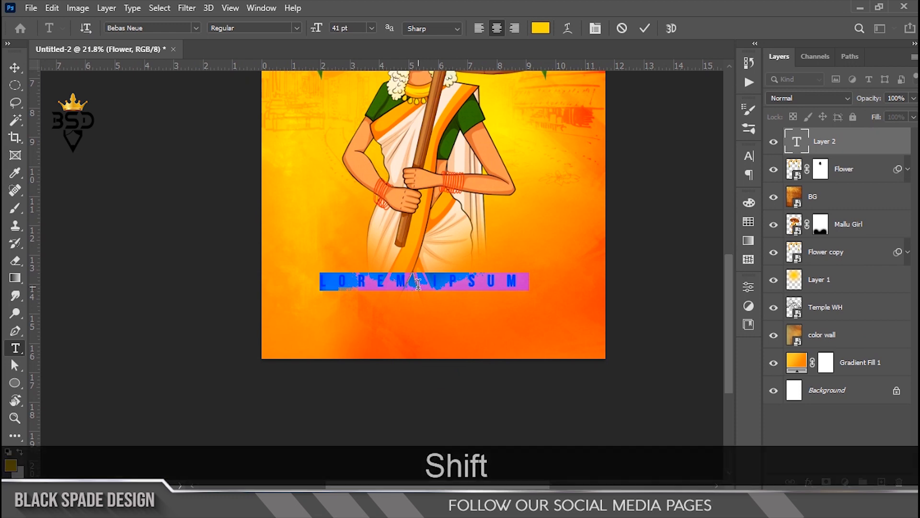
{"action": "type", "text": "ONAM"}
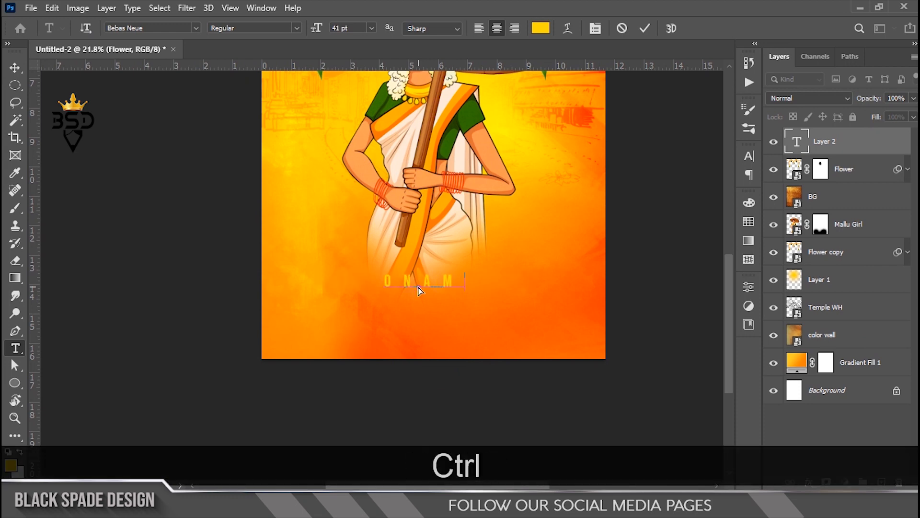
Recolor the whole ONAM text from yellow to white.
{"action": "key", "text": "ctrl+a"}
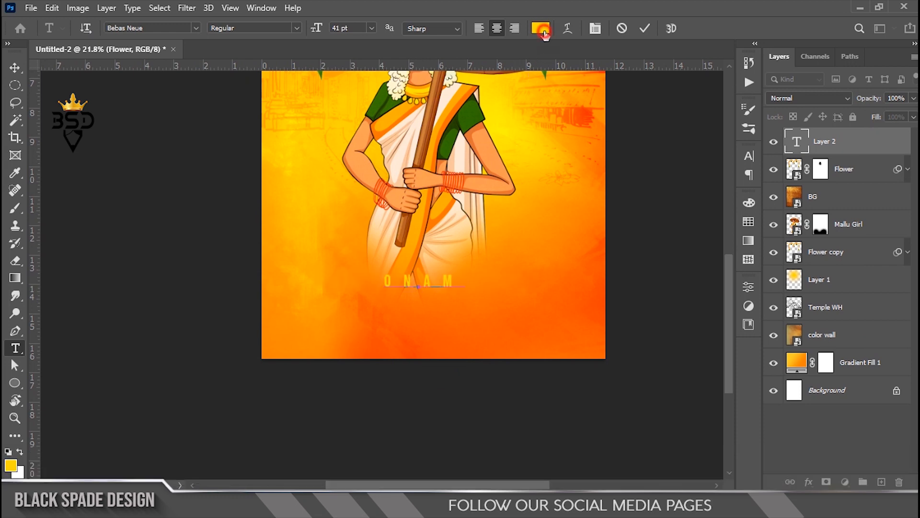
{"action": "left_click", "coordinate": [540, 28]}
{"action": "type", "text": "f0eee6"}
{"action": "left_click", "coordinate": [848, 175]}
Turn off All Caps for the Onam text and enlarge it to 121 pt.
{"action": "left_click", "coordinate": [599, 30]}
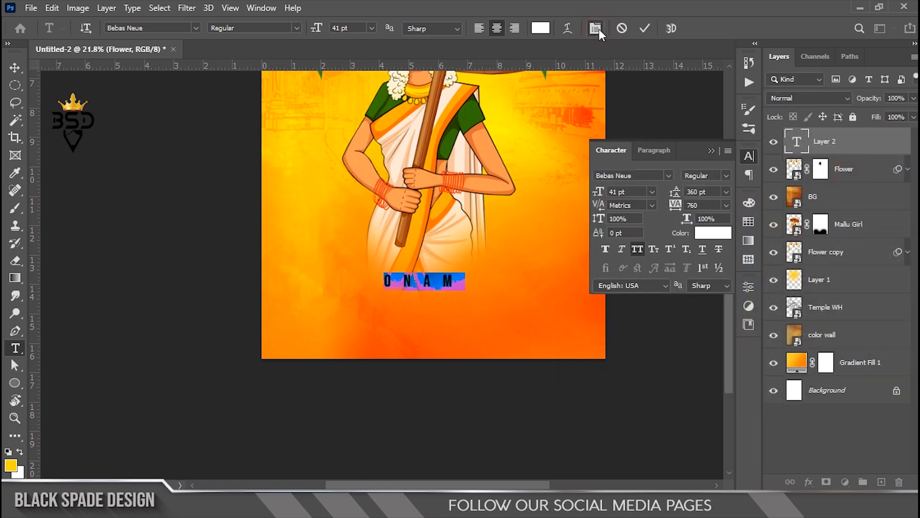
{"action": "left_click", "coordinate": [638, 248]}
{"action": "left_click_drag", "start_coordinate": [600, 194], "coordinate": [653, 196]}
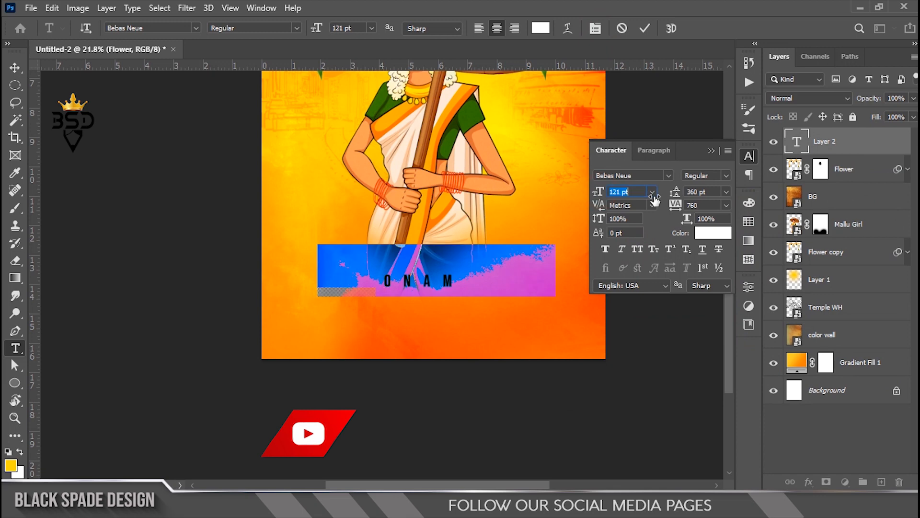
Preview script fonts on the Onam text and set it to Hugs and Kisses xoxo Demo with tracking 0.
{"action": "left_click", "coordinate": [667, 176]}
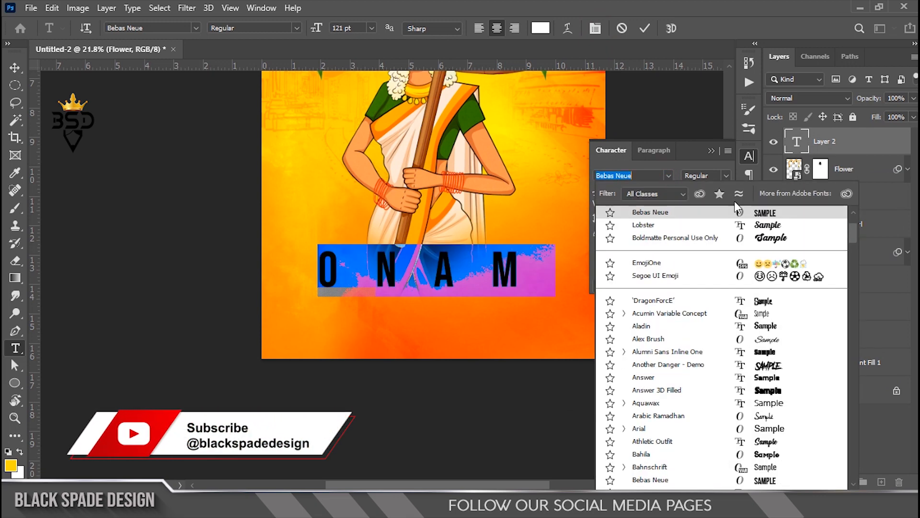
{"action": "scroll", "coordinate": [852, 223], "scroll_direction": "up", "scroll_amount": 3}
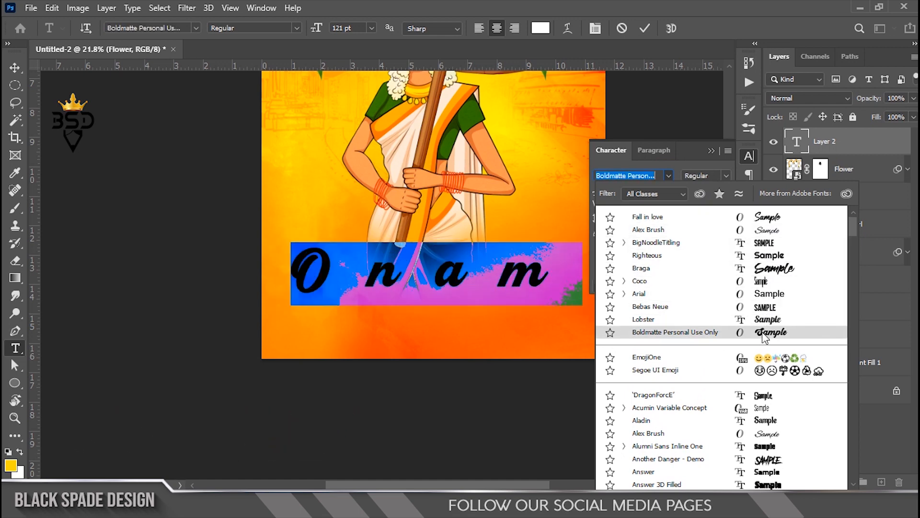
{"action": "scroll", "coordinate": [763, 335], "scroll_direction": "down", "scroll_amount": 3}
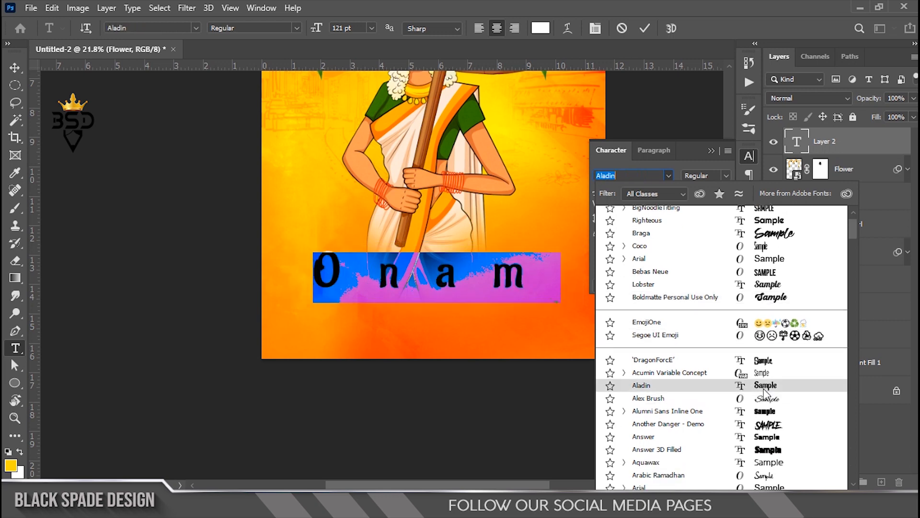
{"action": "scroll", "coordinate": [765, 393], "scroll_direction": "down", "scroll_amount": 5}
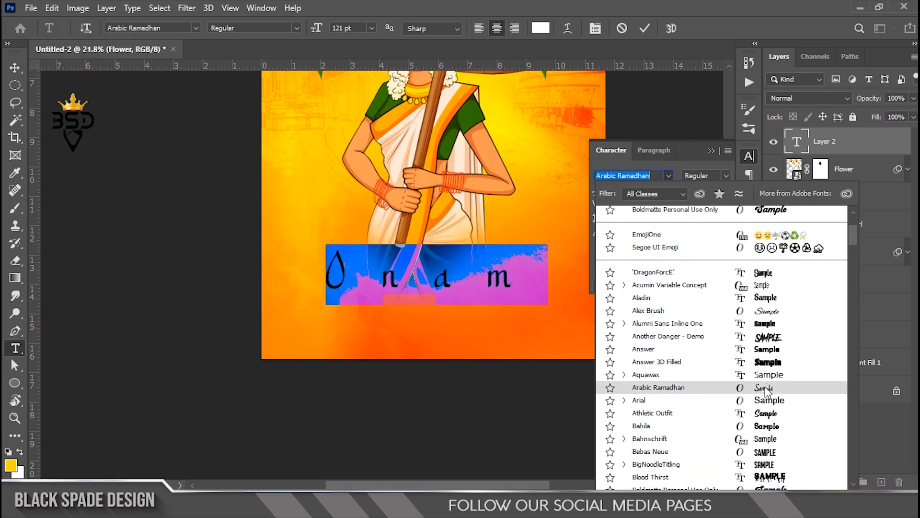
{"action": "scroll", "coordinate": [768, 393], "scroll_direction": "down", "scroll_amount": 3}
{"action": "scroll", "coordinate": [765, 390], "scroll_direction": "down", "scroll_amount": 5}
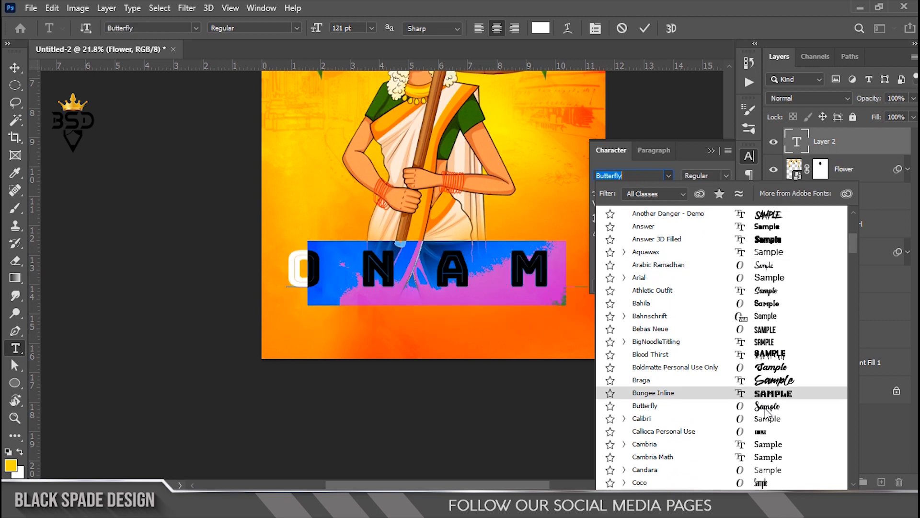
{"action": "scroll", "coordinate": [766, 432], "scroll_direction": "down", "scroll_amount": 2}
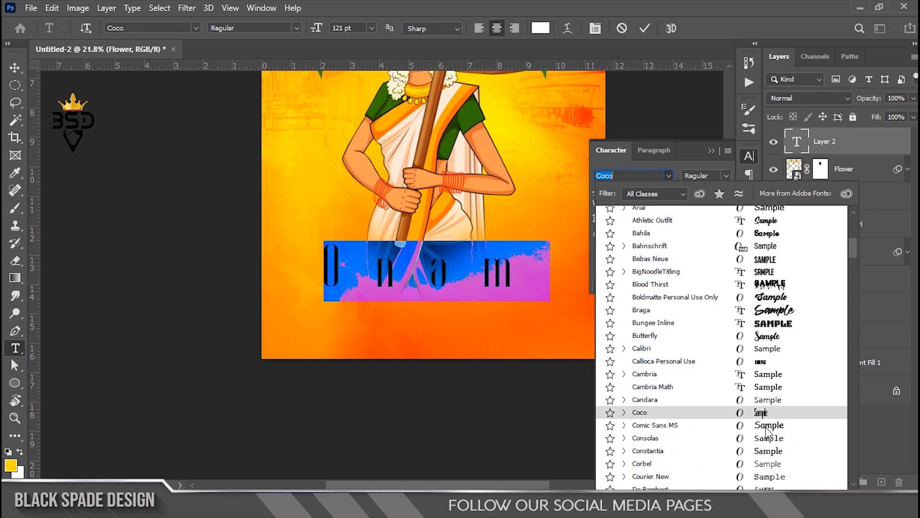
{"action": "scroll", "coordinate": [767, 335], "scroll_direction": "down", "scroll_amount": 6}
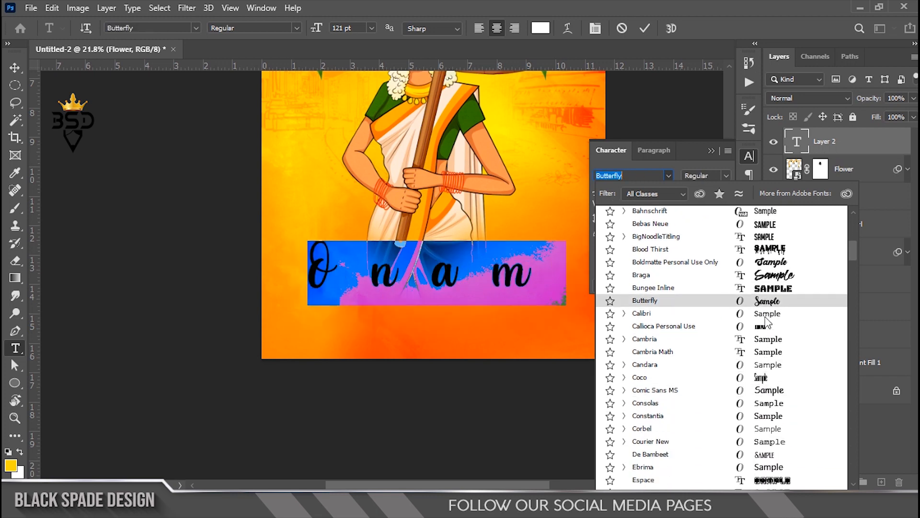
{"action": "scroll", "coordinate": [768, 434], "scroll_direction": "down", "scroll_amount": 7}
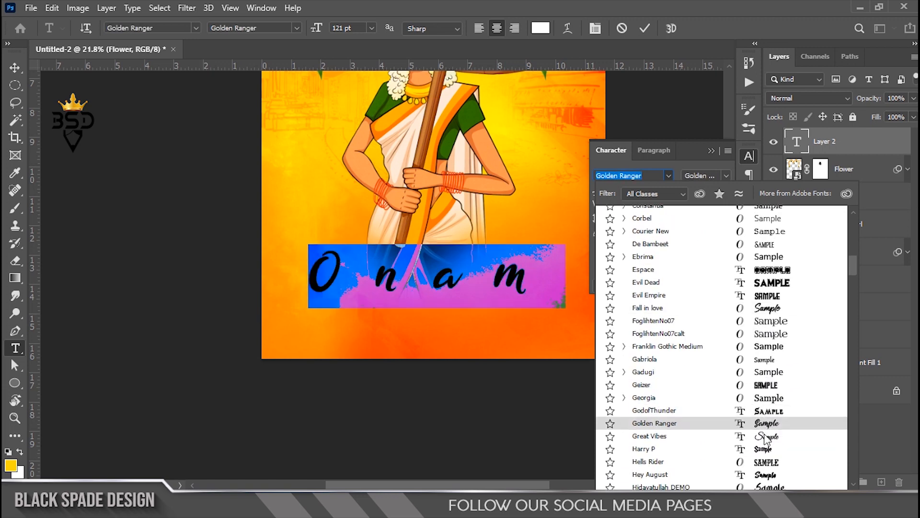
{"action": "left_click", "coordinate": [767, 439]}
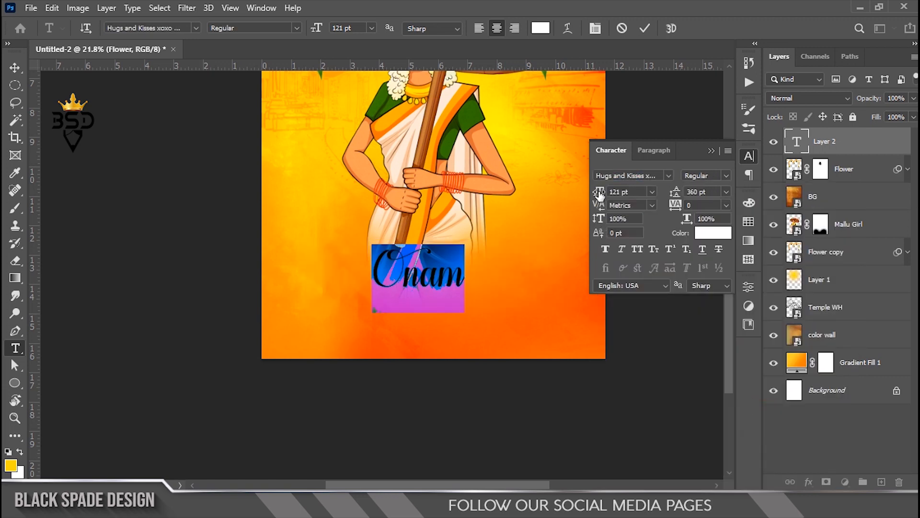
Enlarge the Onam text to 239 pt and commit it.
{"action": "left_click_drag", "start_coordinate": [599, 193], "coordinate": [677, 207]}
{"action": "left_click_drag", "start_coordinate": [601, 194], "coordinate": [603, 196]}
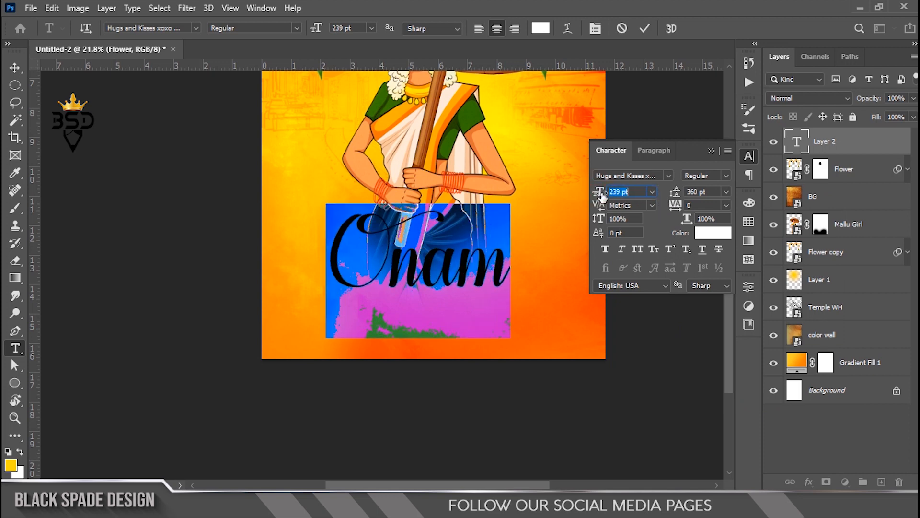
{"action": "left_click", "coordinate": [642, 31]}
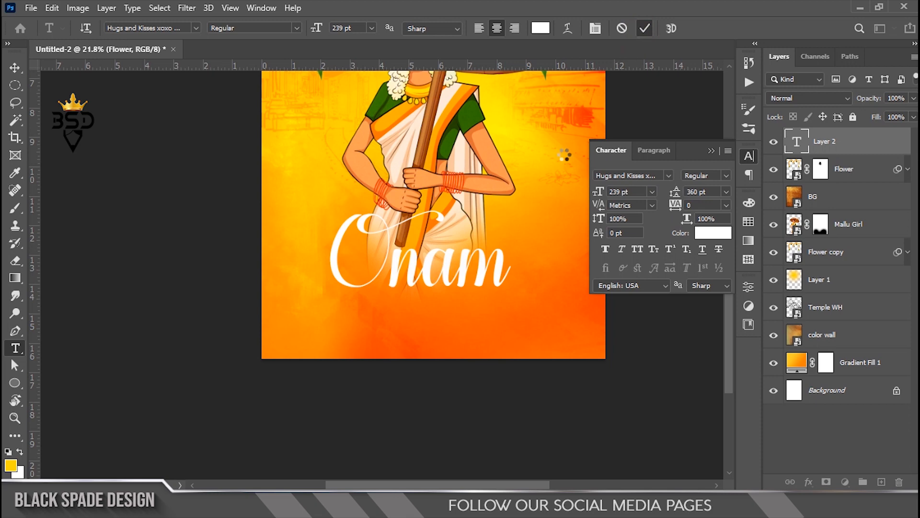
Move the Onam title about 0.46 in lower, centering it over the faded hem of the girl's sari.
{"action": "scroll", "coordinate": [449, 277], "scroll_direction": "up", "scroll_amount": 1}
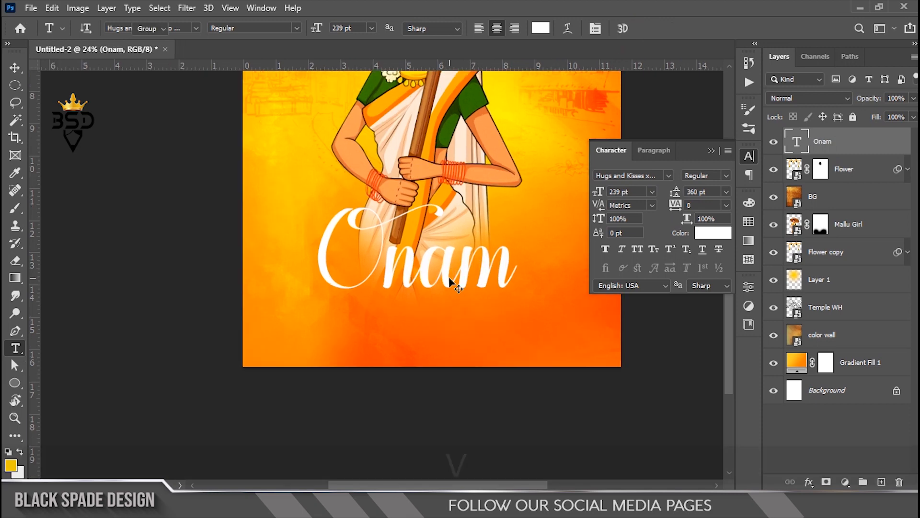
{"action": "key", "text": "v"}
{"action": "left_click_drag", "start_coordinate": [448, 277], "coordinate": [446, 286]}
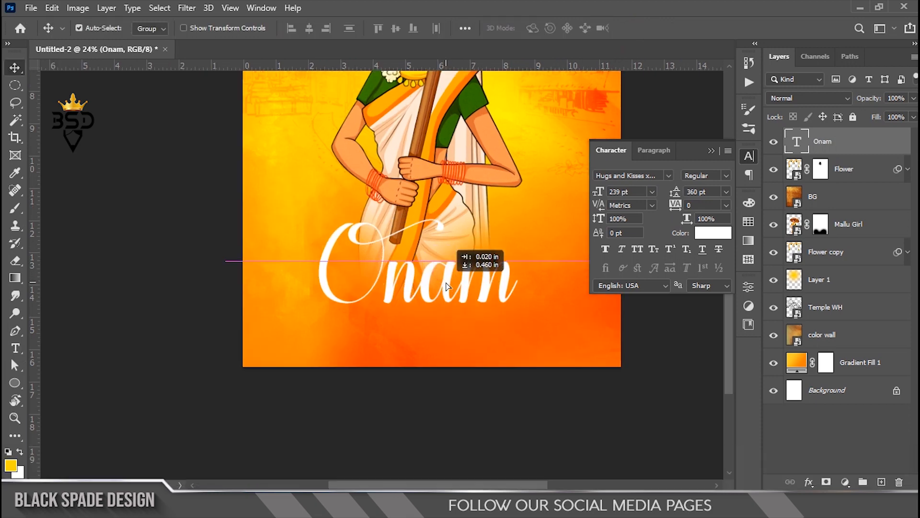
{"action": "scroll", "coordinate": [446, 284], "scroll_direction": "down", "scroll_amount": 2}
{"action": "left_click_drag", "start_coordinate": [446, 283], "coordinate": [453, 284]}
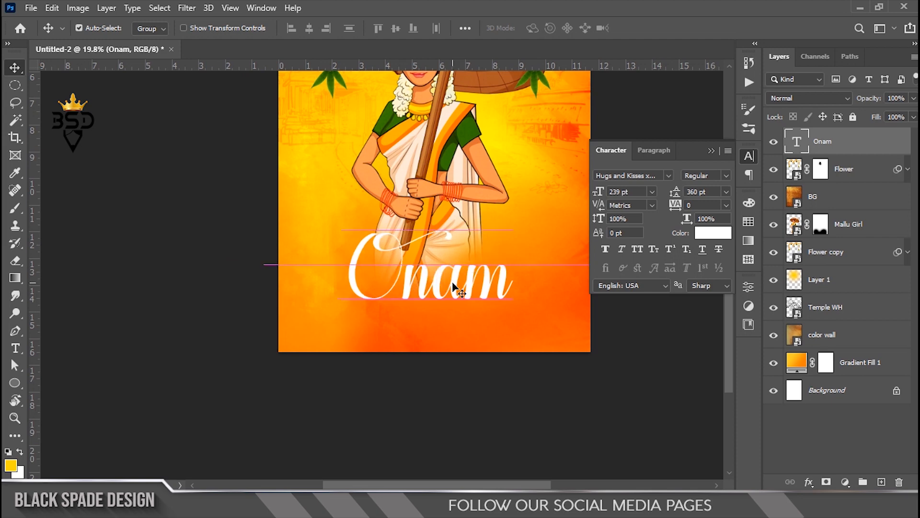
Add a Drop Shadow to the Onam title in a darkened shade of orange sampled from the poster.
{"action": "scroll", "coordinate": [447, 295], "scroll_direction": "up", "scroll_amount": 3}
{"action": "scroll", "coordinate": [447, 297], "scroll_direction": "up", "scroll_amount": 4}
{"action": "left_click", "coordinate": [809, 482]}
{"action": "left_click", "coordinate": [820, 474]}
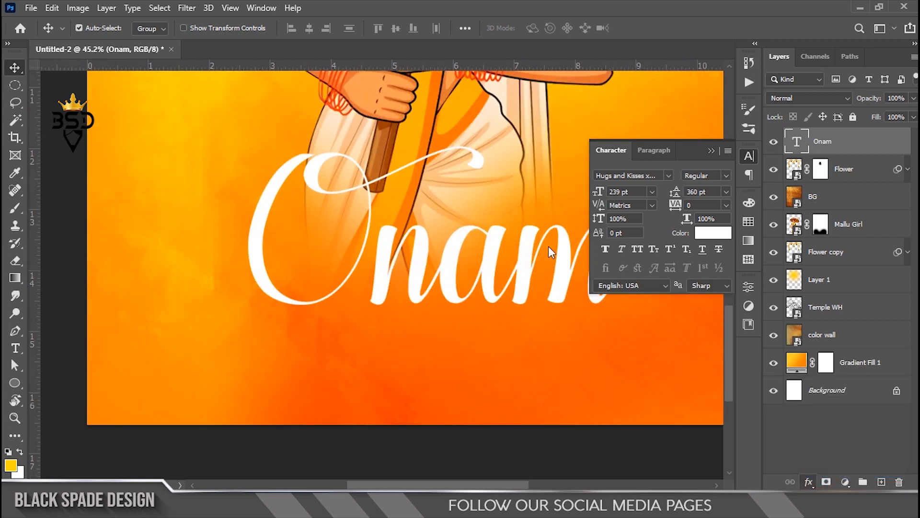
{"action": "left_click_drag", "start_coordinate": [464, 154], "coordinate": [533, 154]}
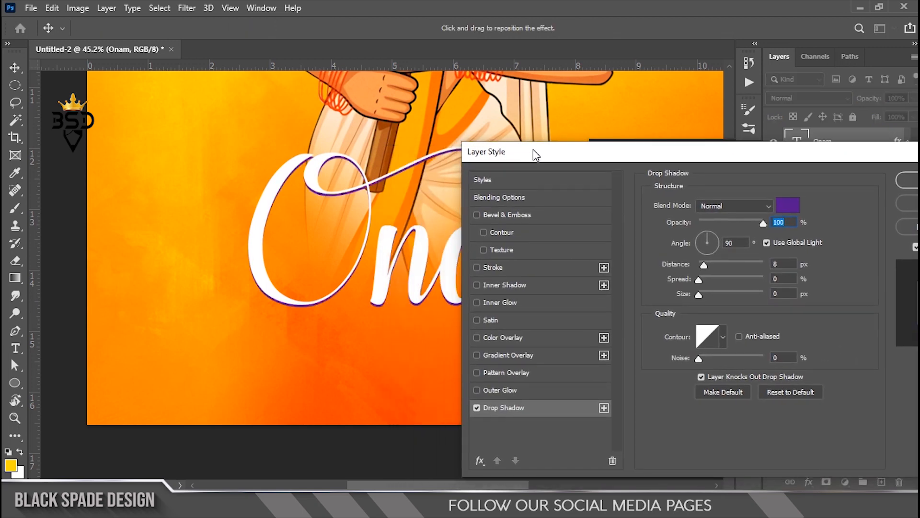
{"action": "left_click", "coordinate": [785, 211]}
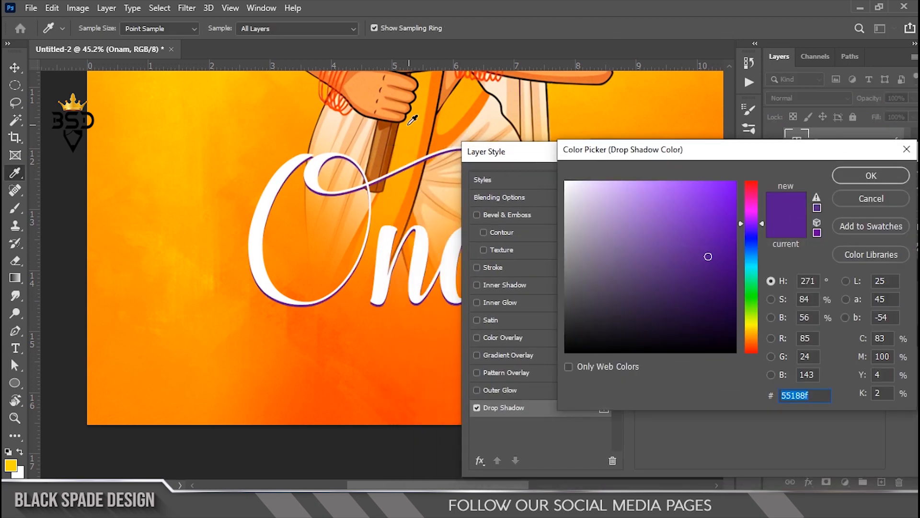
{"action": "left_click", "coordinate": [451, 139]}
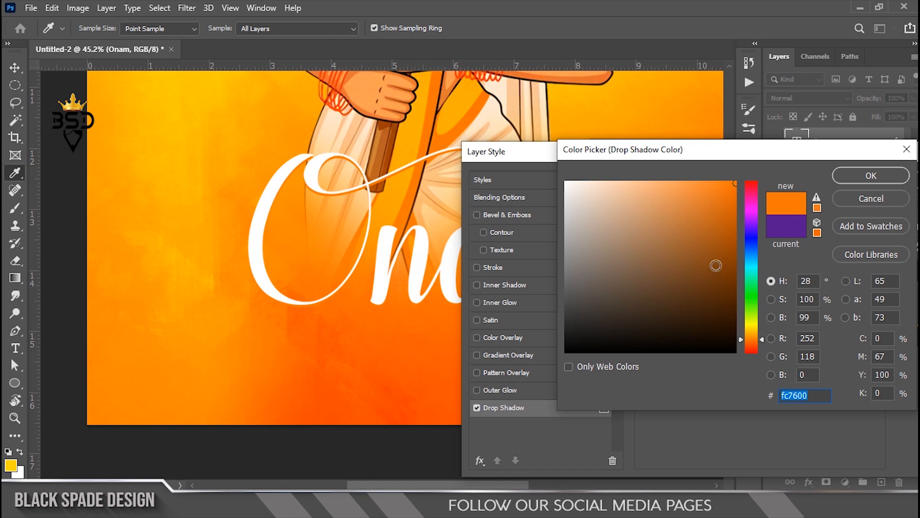
{"action": "left_click_drag", "start_coordinate": [725, 235], "coordinate": [734, 268]}
{"action": "left_click", "coordinate": [858, 175]}
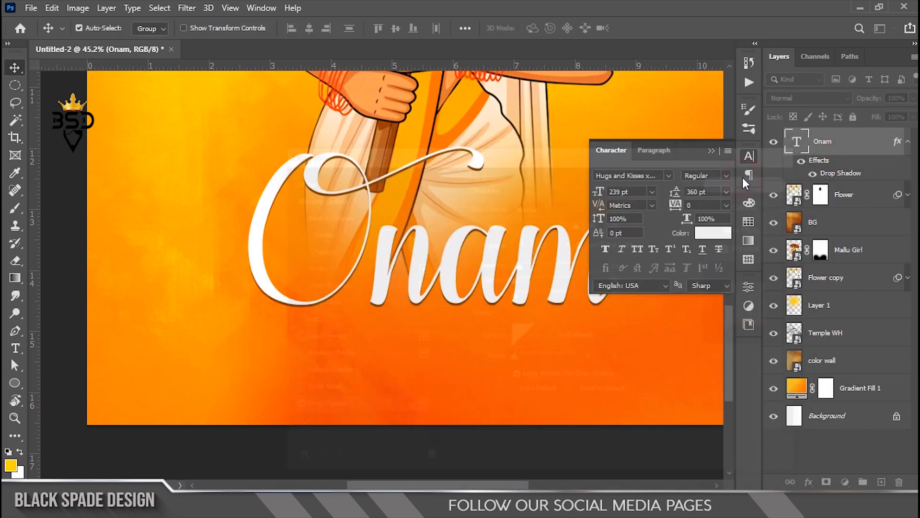
Add a separate text layer reading "happy" beside the girl's arm, above the Onam title.
{"action": "scroll", "coordinate": [423, 242], "scroll_direction": "down", "scroll_amount": 4}
{"action": "scroll", "coordinate": [424, 251], "scroll_direction": "up", "scroll_amount": 2}
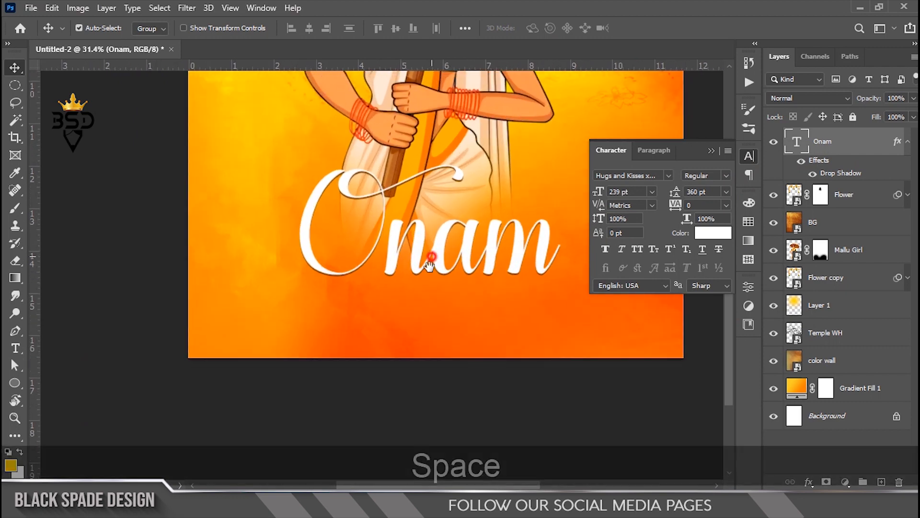
{"action": "left_click_drag", "start_coordinate": [430, 250], "coordinate": [380, 291]}
{"action": "key", "text": "t"}
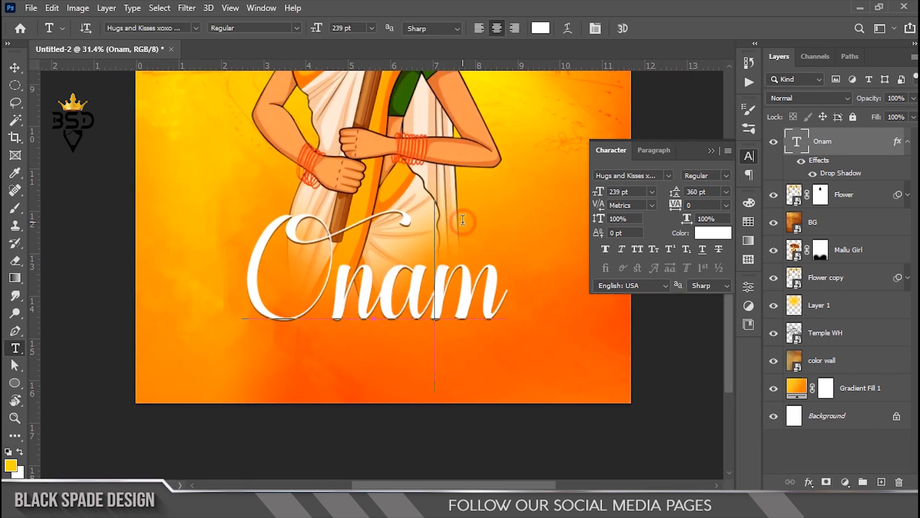
{"action": "left_click", "coordinate": [463, 220]}
{"action": "left_click", "coordinate": [640, 28]}
{"action": "left_click", "coordinate": [519, 100]}
{"action": "type", "text": "Happ"}
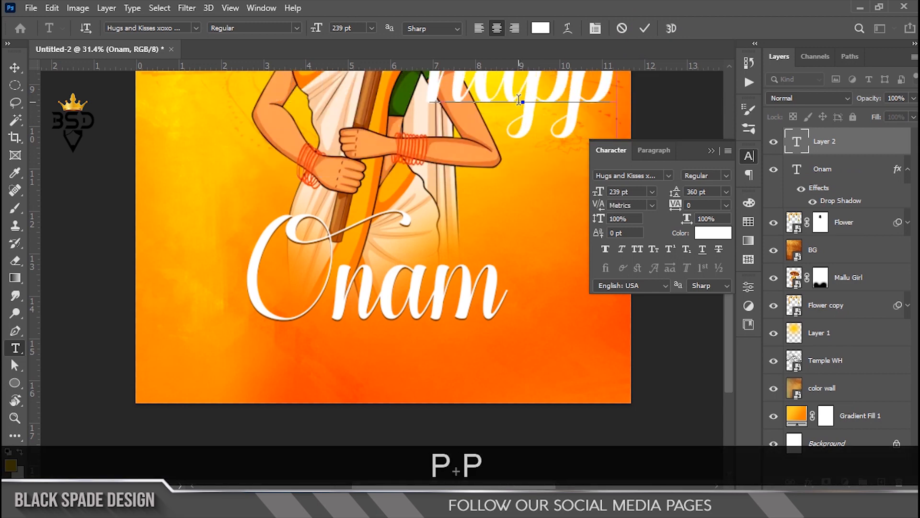
{"action": "type", "text": "y"}
Set the happy text to Bebas Neue in All Caps at 37 pt with tracking 920 and commit it.
{"action": "key", "text": "ctrl+a"}
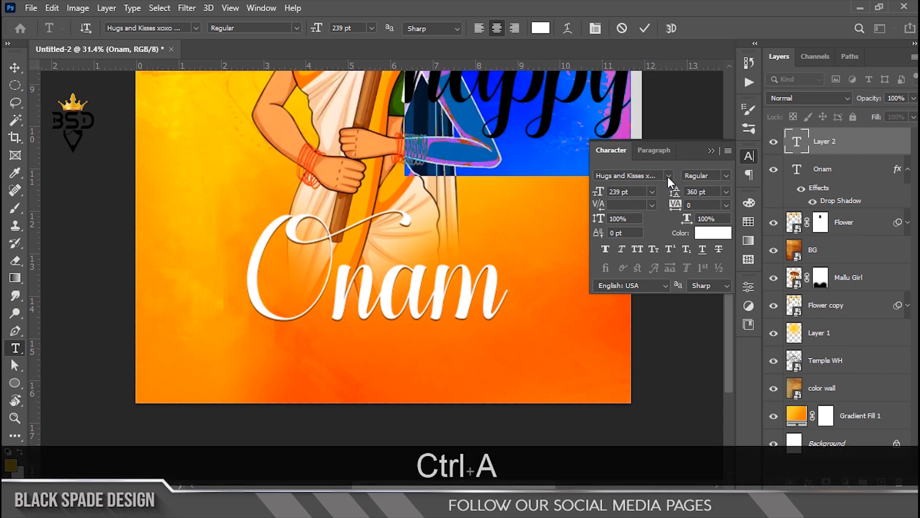
{"action": "left_click", "coordinate": [668, 177]}
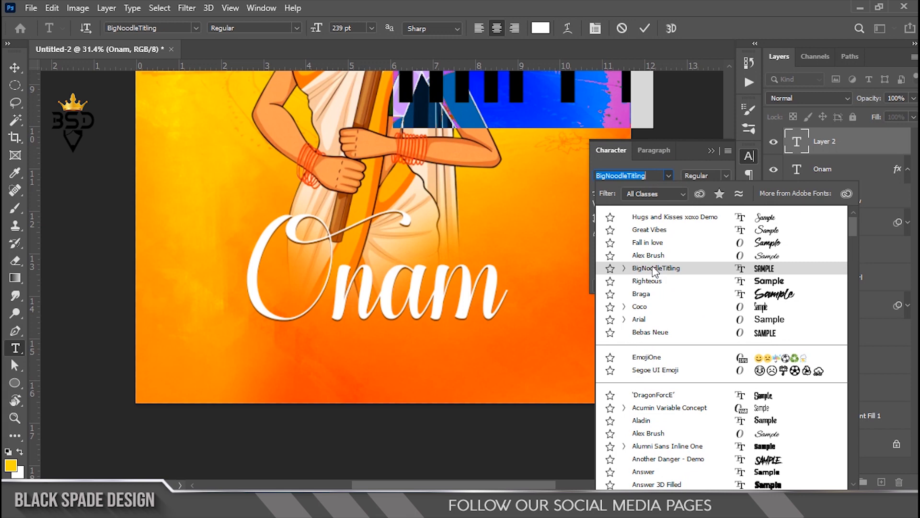
{"action": "left_click", "coordinate": [653, 332]}
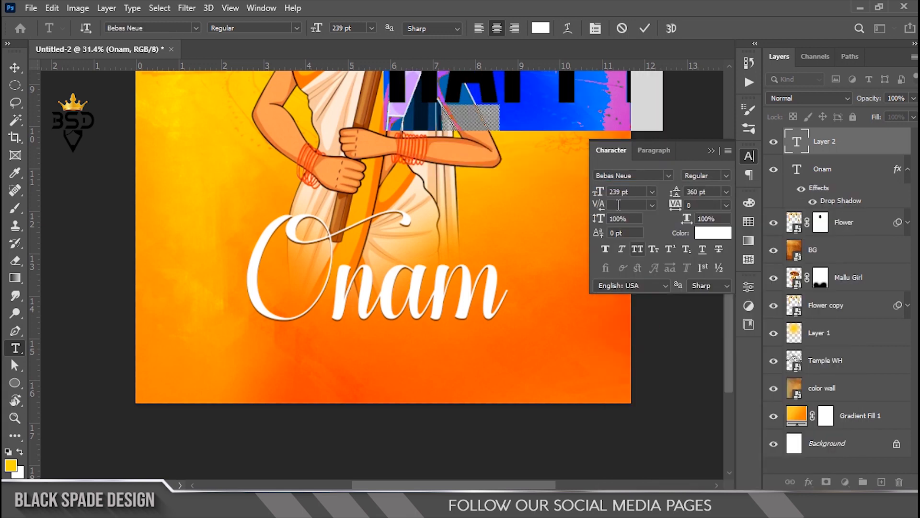
{"action": "left_click_drag", "start_coordinate": [600, 192], "coordinate": [512, 180]}
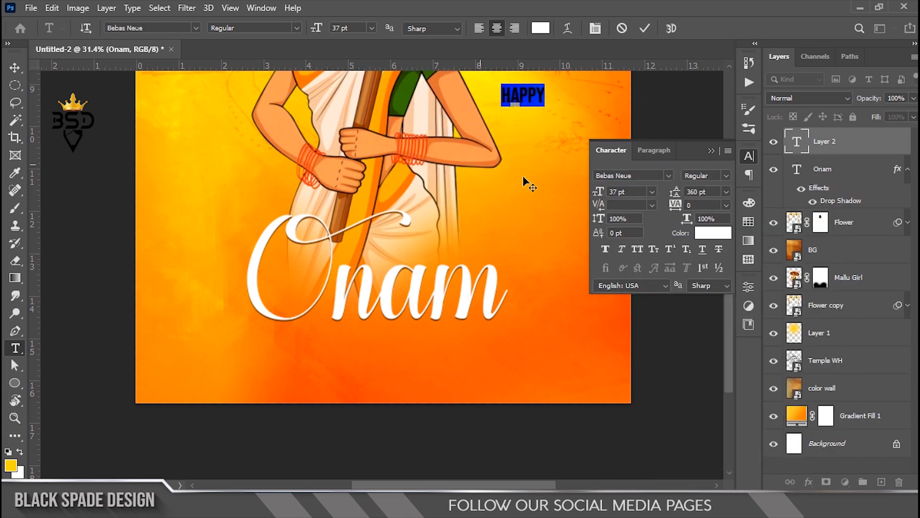
{"action": "left_click_drag", "start_coordinate": [675, 205], "coordinate": [703, 216]}
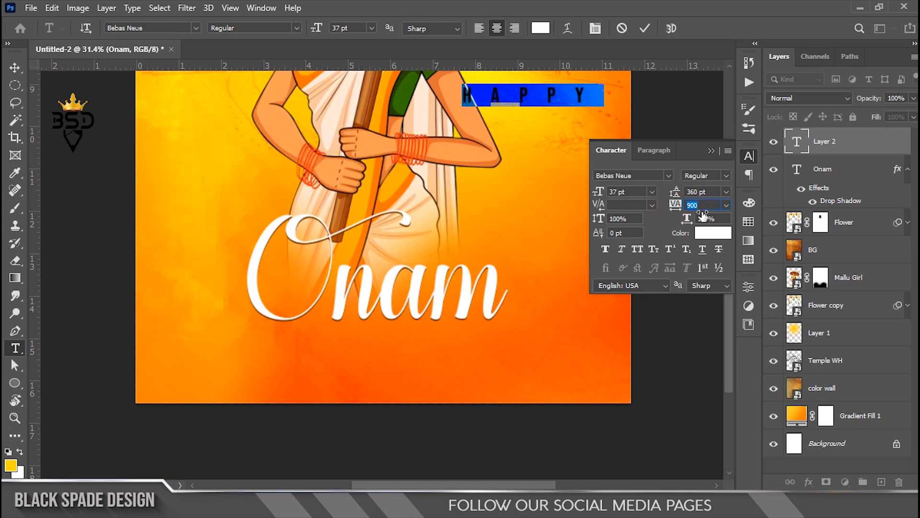
{"action": "left_click", "coordinate": [644, 28]}
Move the happy text just above the "nam" letters of the Onam title and scale it to about 89%.
{"action": "key", "text": "v"}
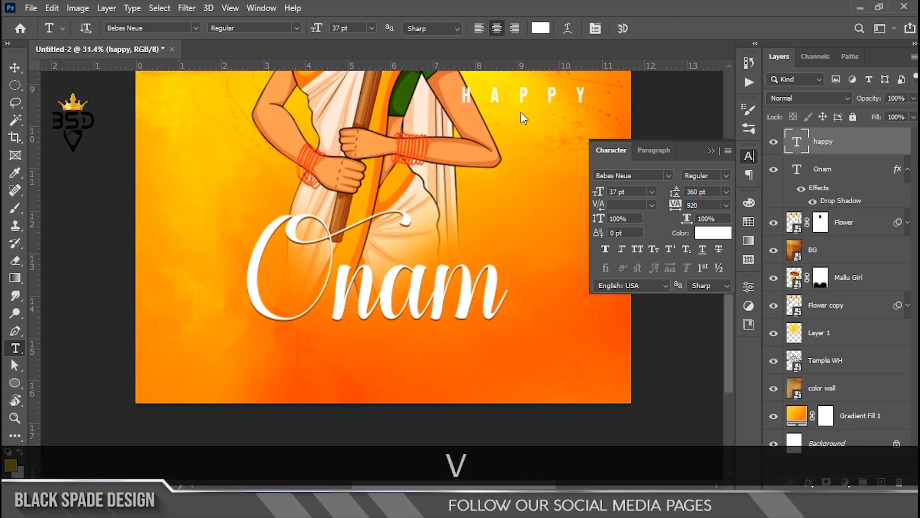
{"action": "scroll", "coordinate": [523, 98], "scroll_direction": "up", "scroll_amount": 2}
{"action": "left_click_drag", "start_coordinate": [523, 97], "coordinate": [385, 292]}
{"action": "scroll", "coordinate": [385, 291], "scroll_direction": "up", "scroll_amount": 1}
{"action": "key", "text": "ctrl+t"}
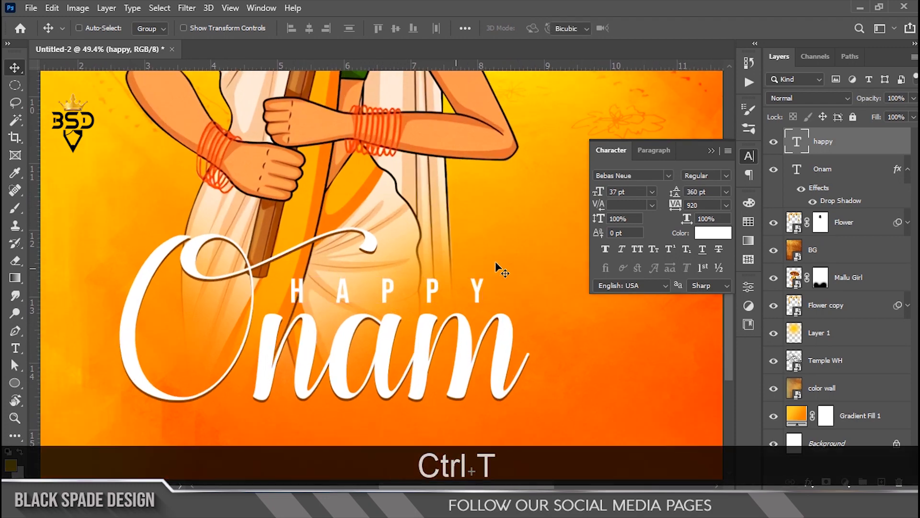
{"action": "left_click_drag", "start_coordinate": [514, 274], "coordinate": [503, 274]}
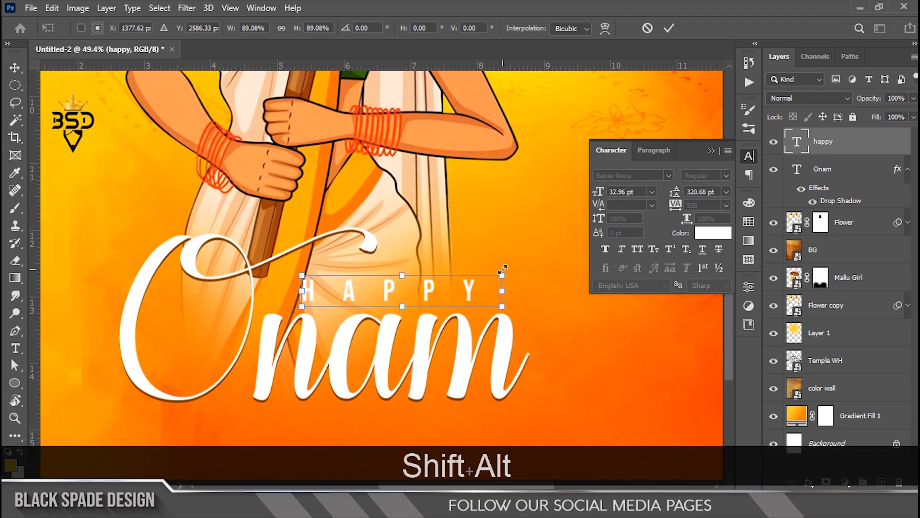
{"action": "key", "text": "Return"}
Add a brown Drop Shadow to the happy text with a distance of 5 px.
{"action": "scroll", "coordinate": [378, 276], "scroll_direction": "up", "scroll_amount": 3}
{"action": "left_click", "coordinate": [808, 481]}
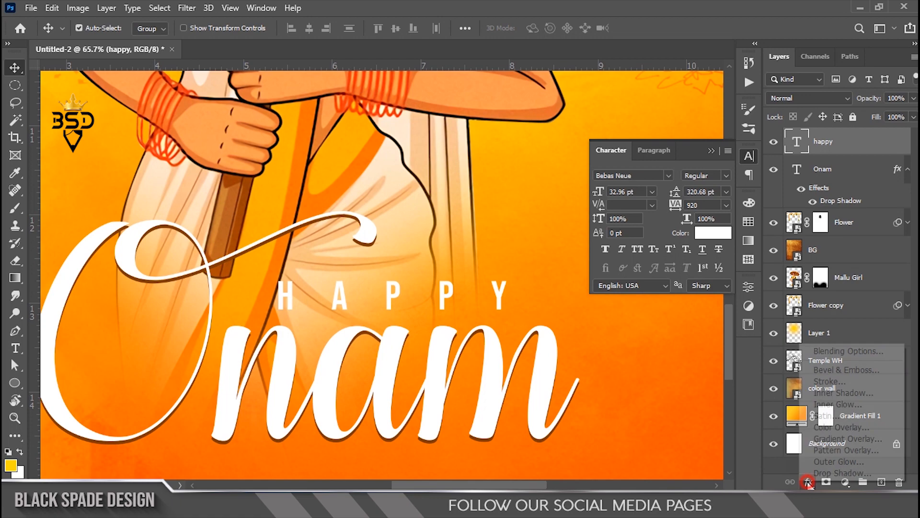
{"action": "left_click", "coordinate": [822, 472]}
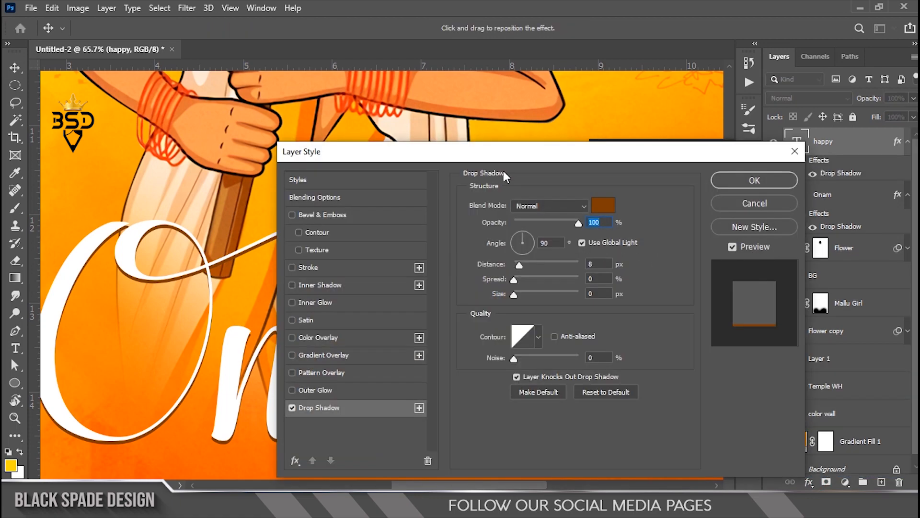
{"action": "left_click_drag", "start_coordinate": [503, 154], "coordinate": [647, 147]}
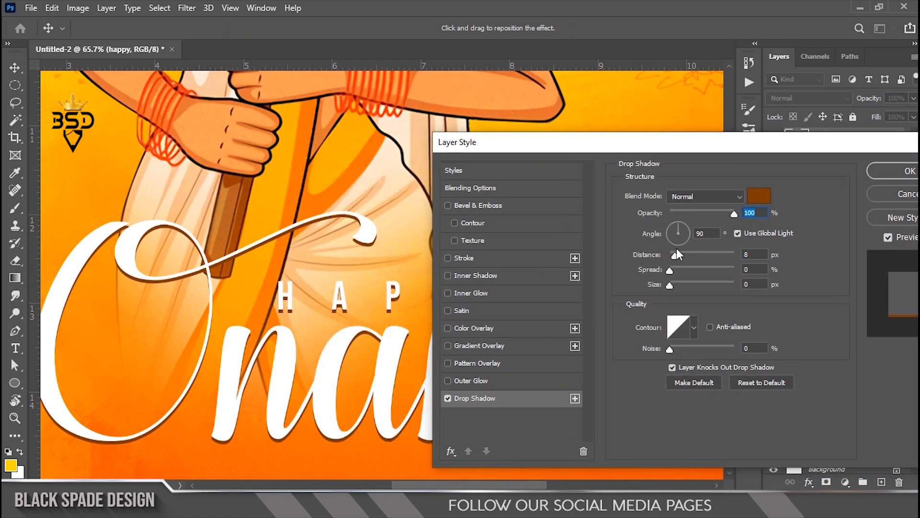
{"action": "type", "text": "5"}
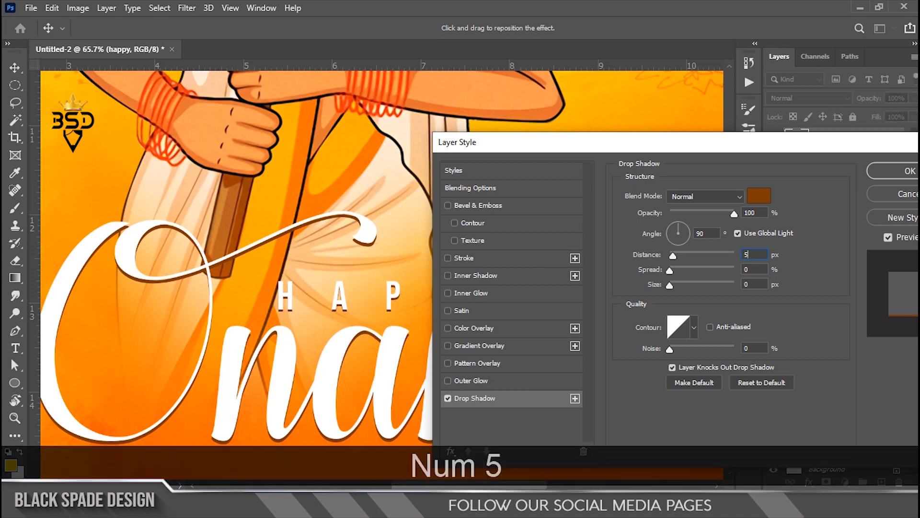
{"action": "left_click", "coordinate": [901, 172]}
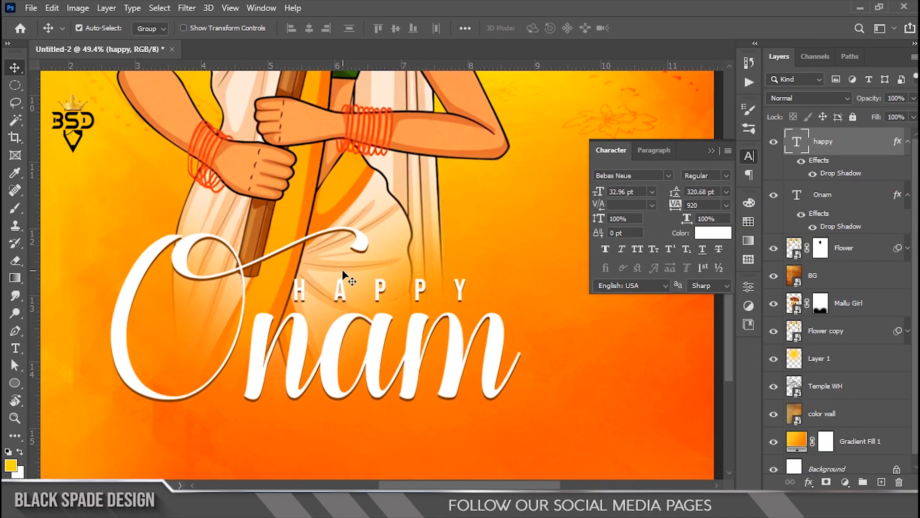
Switch to the Notepad lorem ipsum file and copy its first three lines, ending with "sit amet tristique augue.".
{"action": "scroll", "coordinate": [343, 271], "scroll_direction": "down", "scroll_amount": 10}
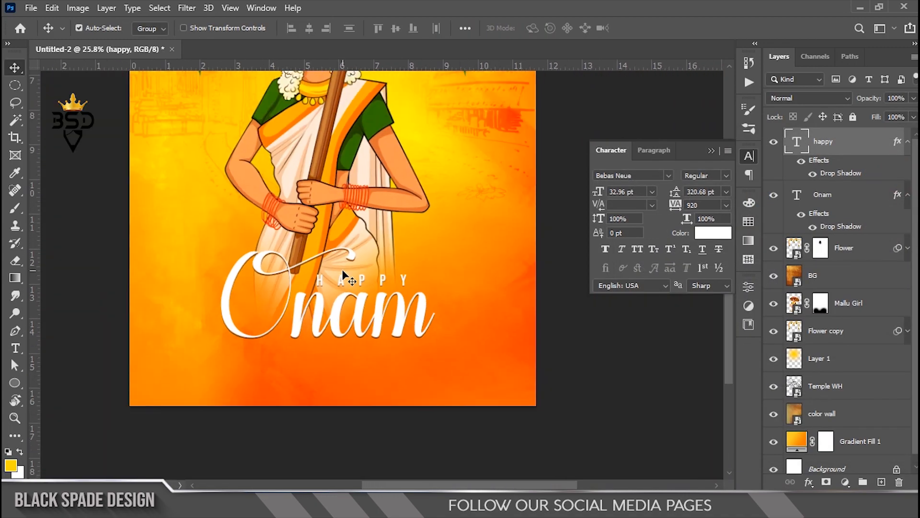
{"action": "scroll", "coordinate": [401, 460], "scroll_direction": "up", "scroll_amount": 4}
{"action": "key", "text": "space"}
{"action": "left_click_drag", "start_coordinate": [390, 444], "coordinate": [389, 365]}
{"action": "left_click", "coordinate": [547, 483]}
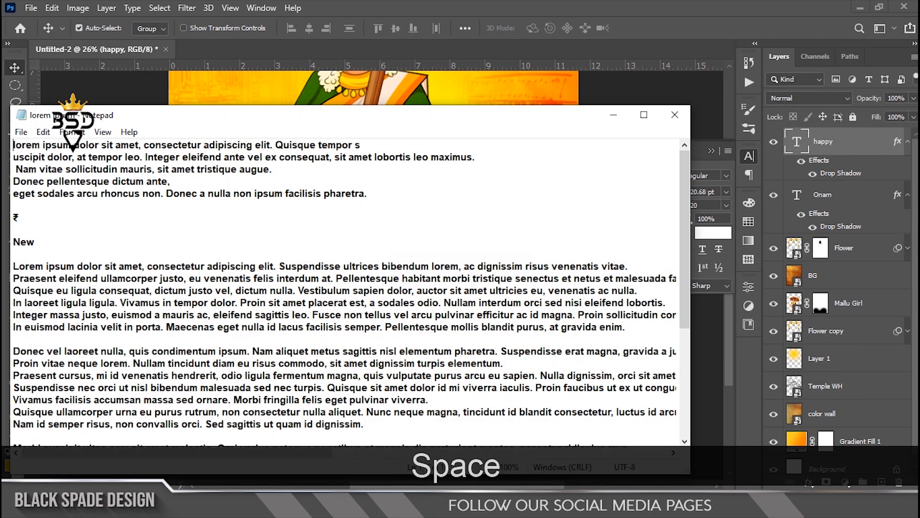
{"action": "left_click_drag", "start_coordinate": [283, 171], "coordinate": [7, 145]}
{"action": "key", "text": "ctrl+c"}
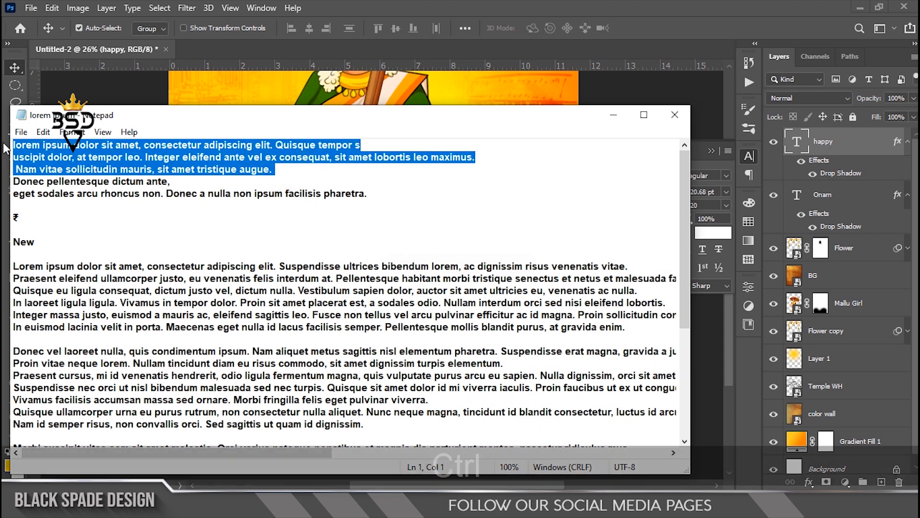
{"action": "left_click", "coordinate": [614, 117]}
Paste the copied lorem ipsum lines into a new text layer over the girl's sari and select all of the text.
{"action": "scroll", "coordinate": [324, 382], "scroll_direction": "up", "scroll_amount": 2}
{"action": "key", "text": "t"}
{"action": "left_click", "coordinate": [373, 391]}
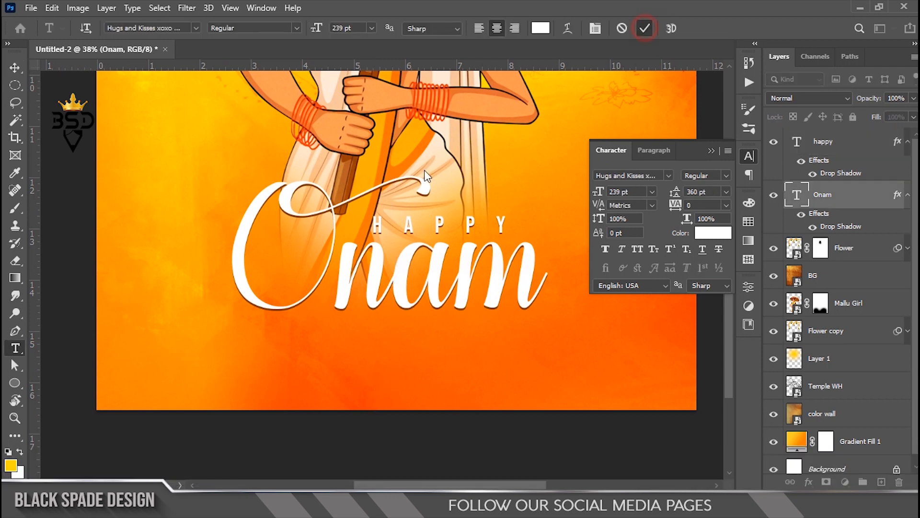
{"action": "left_click", "coordinate": [182, 245]}
{"action": "scroll", "coordinate": [342, 224], "scroll_direction": "down", "scroll_amount": 2}
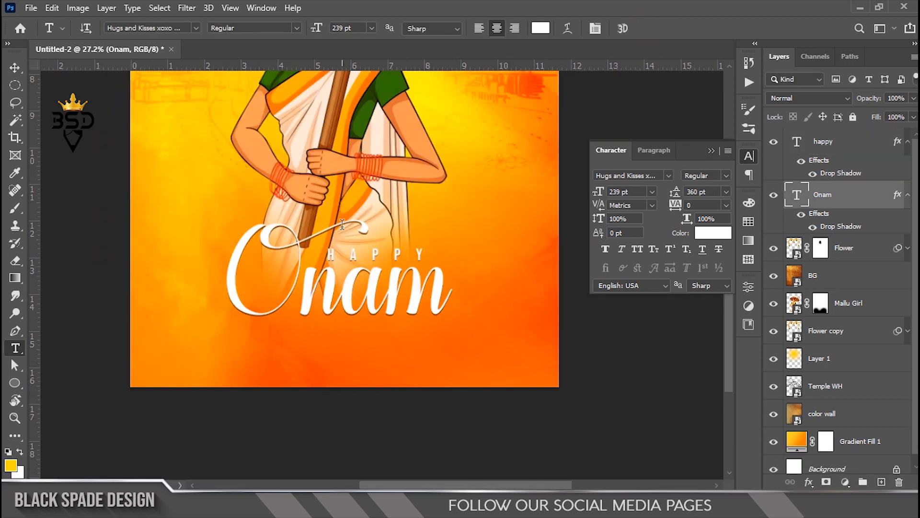
{"action": "left_click", "coordinate": [339, 118]}
{"action": "key", "text": "ctrl+v"}
{"action": "key", "text": "ctrl+a"}
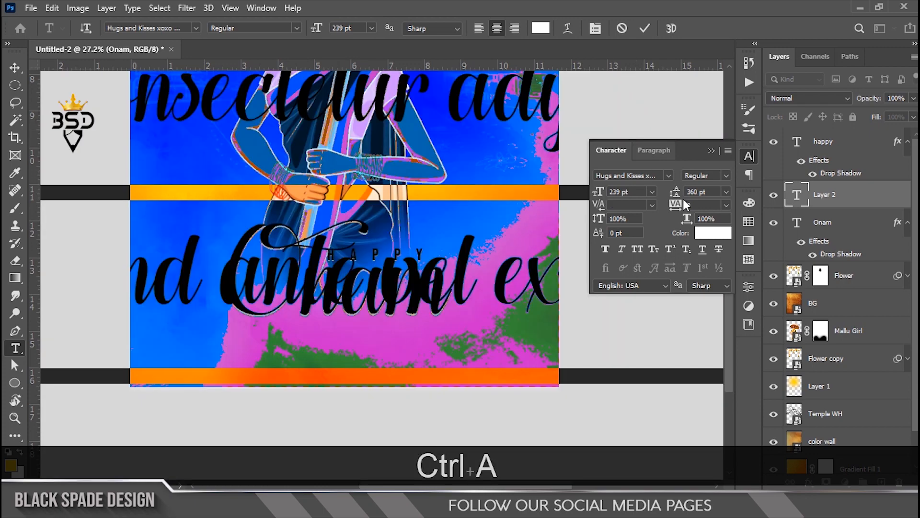
Format the pasted text in Arial Regular with Auto leading, All Caps and Faux Bold.
{"action": "left_click", "coordinate": [727, 191]}
{"action": "left_click", "coordinate": [704, 200]}
{"action": "left_click", "coordinate": [668, 176]}
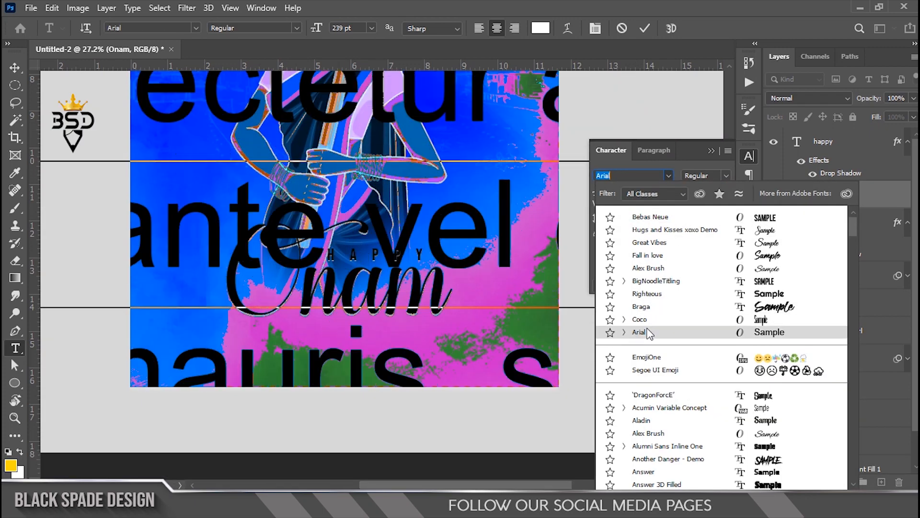
{"action": "left_click", "coordinate": [647, 330]}
{"action": "left_click", "coordinate": [638, 248]}
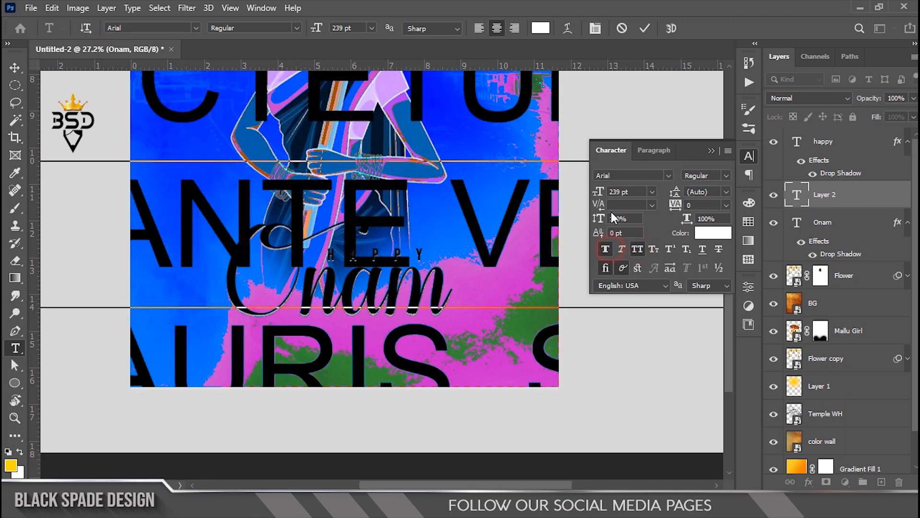
Reduce the lorem ipsum text to 8 pt, commit it and move it about 5.7 in down beneath the Onam title.
{"action": "left_click_drag", "start_coordinate": [596, 193], "coordinate": [457, 191]}
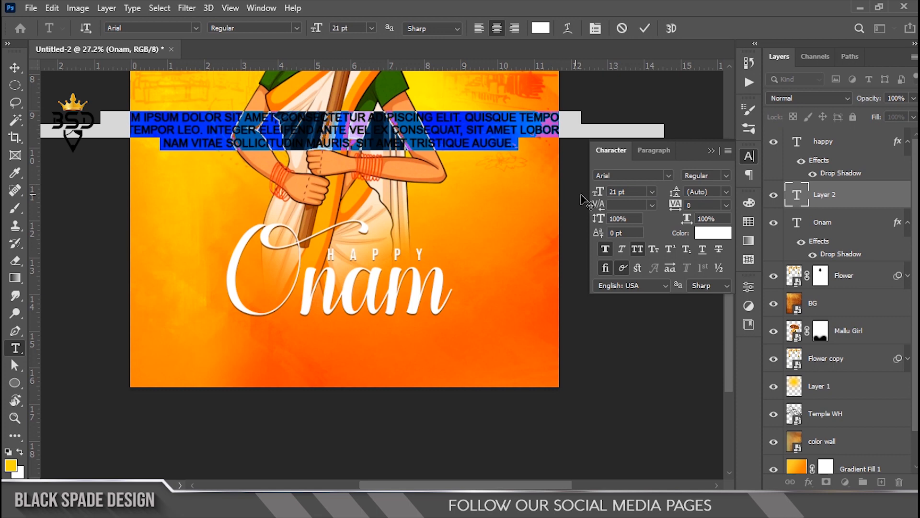
{"action": "left_click_drag", "start_coordinate": [596, 191], "coordinate": [586, 189]}
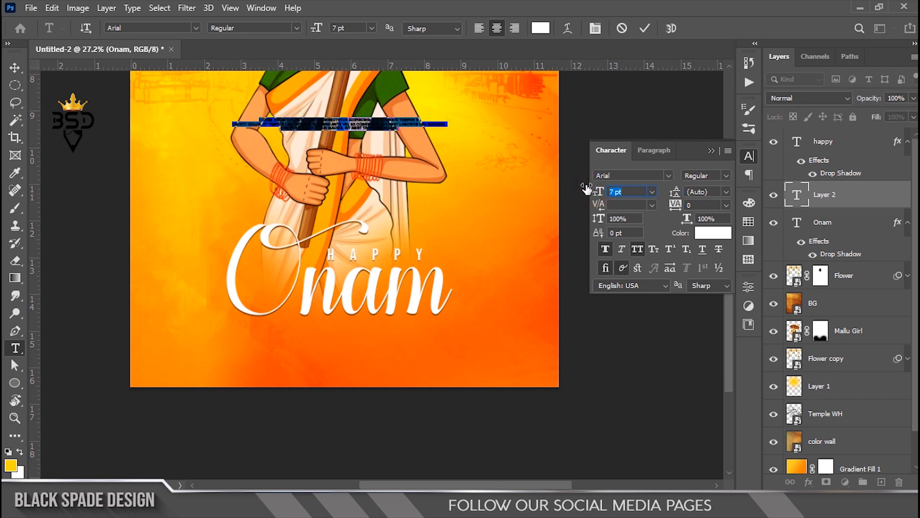
{"action": "left_click", "coordinate": [644, 28]}
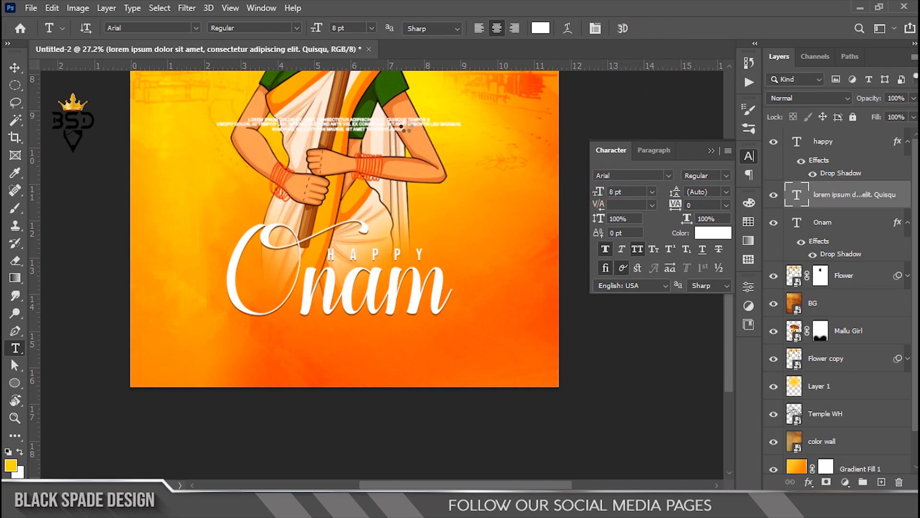
{"action": "key", "text": "v"}
{"action": "left_click_drag", "start_coordinate": [403, 128], "coordinate": [402, 338]}
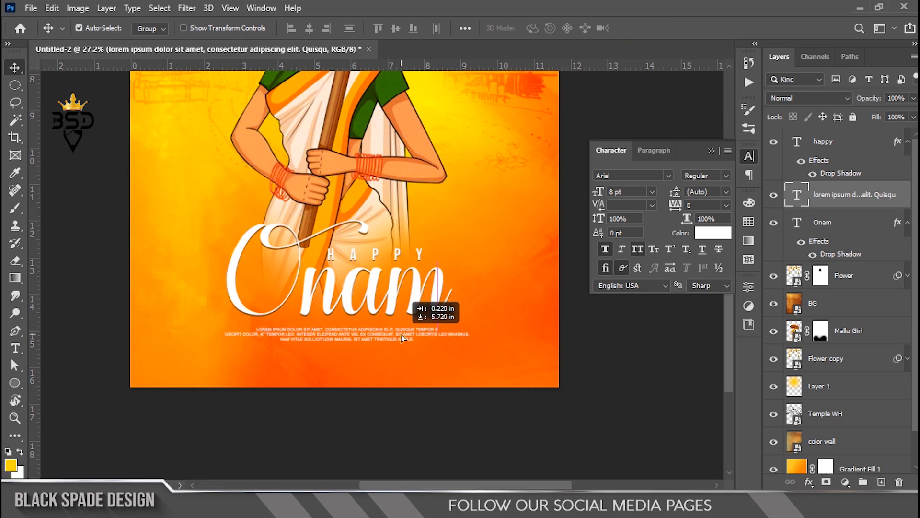
Set the lorem ipsum text to 12 pt with 19 pt leading and commit it.
{"action": "double_click", "coordinate": [797, 194]}
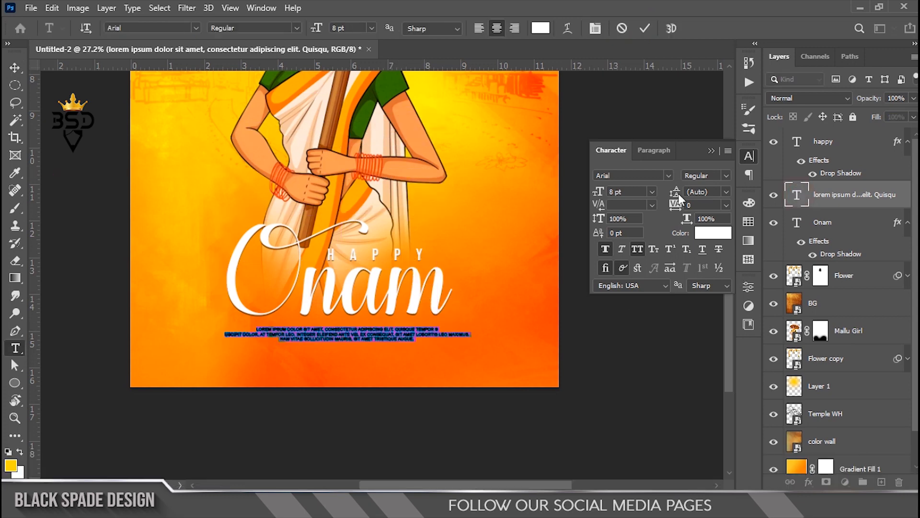
{"action": "left_click_drag", "start_coordinate": [598, 192], "coordinate": [677, 194]}
{"action": "left_click", "coordinate": [645, 28]}
{"action": "key", "text": "v"}
{"action": "scroll", "coordinate": [386, 349], "scroll_direction": "up", "scroll_amount": 3}
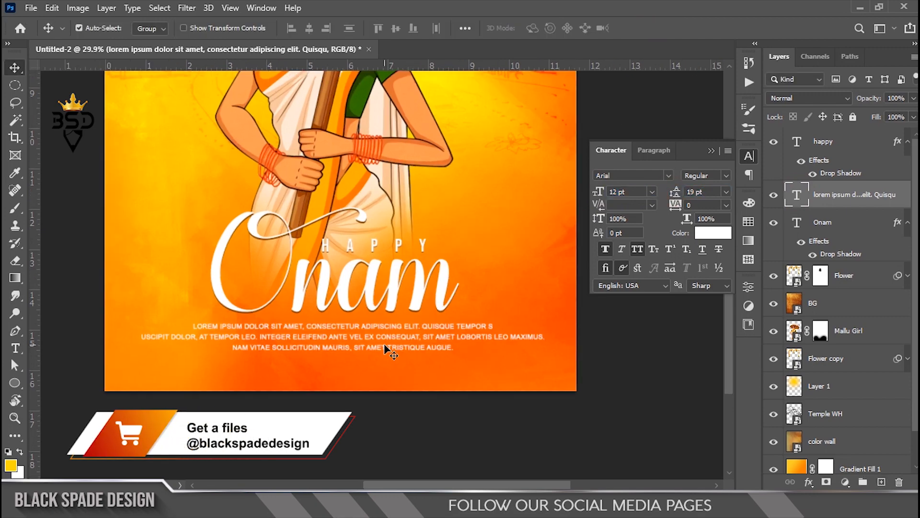
Scale the lorem ipsum text to about 88% and nudge it slightly up, closer to the Onam title.
{"action": "scroll", "coordinate": [386, 349], "scroll_direction": "down", "scroll_amount": 3}
{"action": "key", "text": "ctrl+t"}
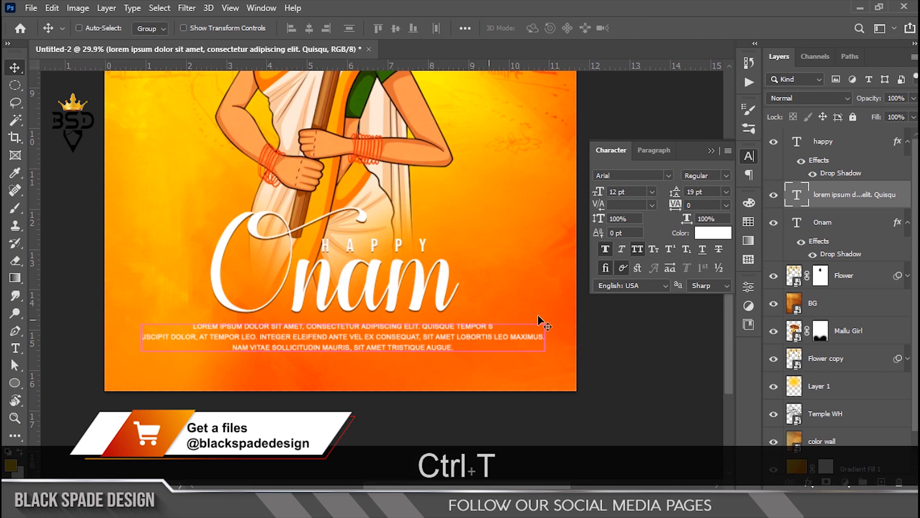
{"action": "left_click_drag", "start_coordinate": [546, 323], "coordinate": [523, 321]}
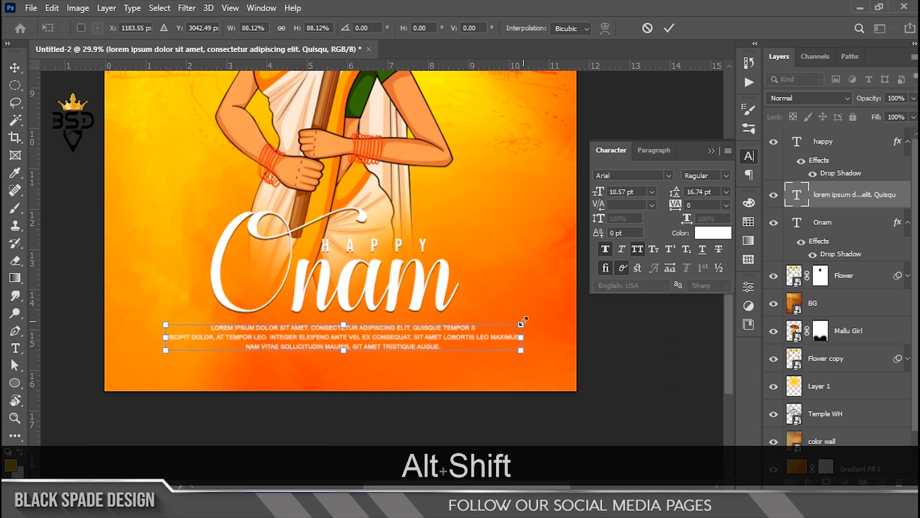
{"action": "key", "text": "Return"}
{"action": "left_click_drag", "start_coordinate": [403, 341], "coordinate": [401, 334]}
{"action": "scroll", "coordinate": [399, 336], "scroll_direction": "down", "scroll_amount": 2}
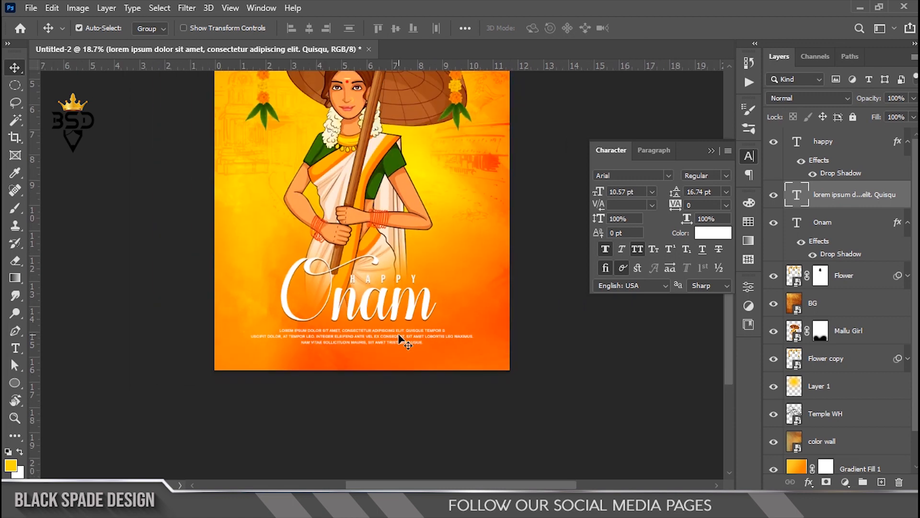
Examine the overall poster layout and the area where the sari fades behind the Onam title.
{"action": "scroll", "coordinate": [368, 331], "scroll_direction": "up", "scroll_amount": 2}
{"action": "scroll", "coordinate": [361, 320], "scroll_direction": "down", "scroll_amount": 3}
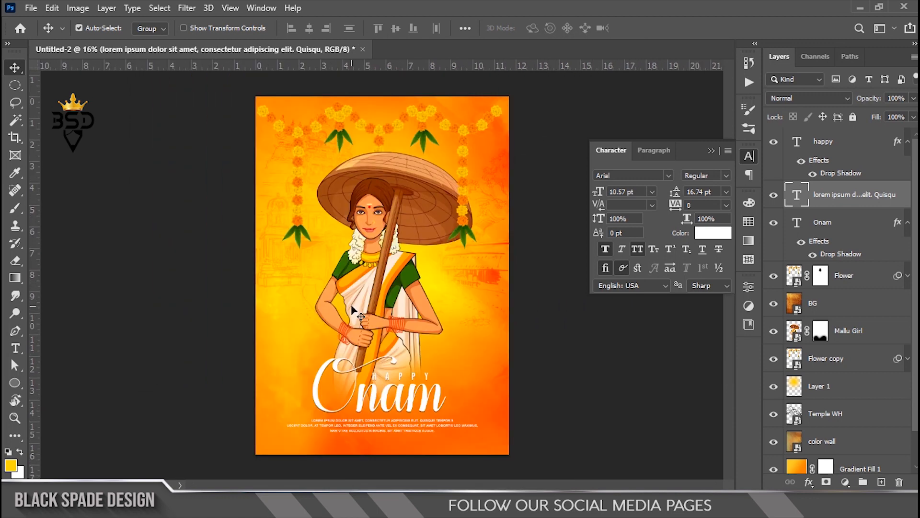
{"action": "scroll", "coordinate": [355, 315], "scroll_direction": "up", "scroll_amount": 2}
{"action": "key", "text": "space"}
{"action": "left_click_drag", "start_coordinate": [353, 315], "coordinate": [370, 209]}
{"action": "scroll", "coordinate": [354, 323], "scroll_direction": "up", "scroll_amount": 3}
{"action": "right_click", "coordinate": [379, 226]}
{"action": "left_click", "coordinate": [384, 231]}
{"action": "scroll", "coordinate": [386, 253], "scroll_direction": "up", "scroll_amount": 3}
{"action": "key", "text": "space"}
{"action": "left_click_drag", "start_coordinate": [409, 295], "coordinate": [407, 200]}
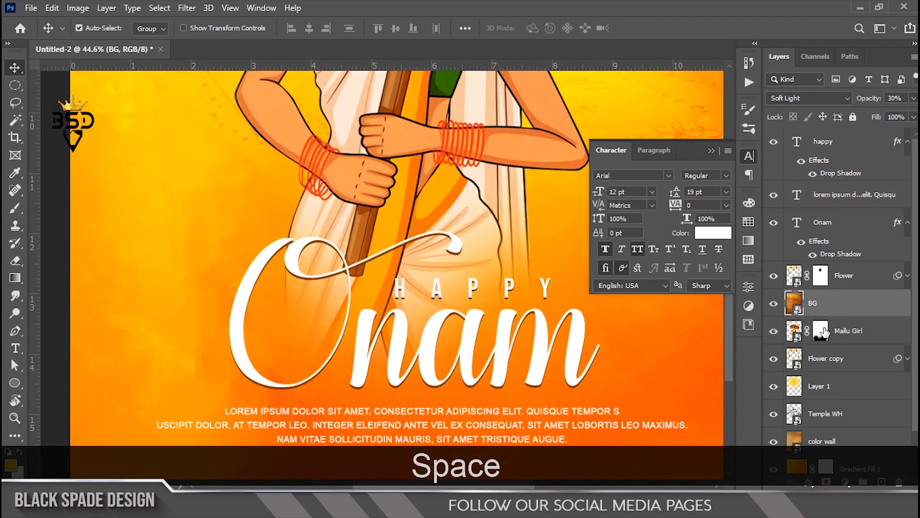
Retouch the fade of the sari's lower hem on the Mallu Girl layer mask with a soft black 800 px brush.
{"action": "left_click", "coordinate": [826, 329]}
{"action": "key", "text": "b"}
{"action": "key", "text": "bracketright"}
{"action": "key", "text": "bracketright"}
{"action": "key", "text": "bracketright"}
{"action": "key", "text": "bracketright"}
{"action": "key", "text": "bracketright"}
{"action": "key", "text": "bracketright"}
{"action": "key", "text": "bracketright"}
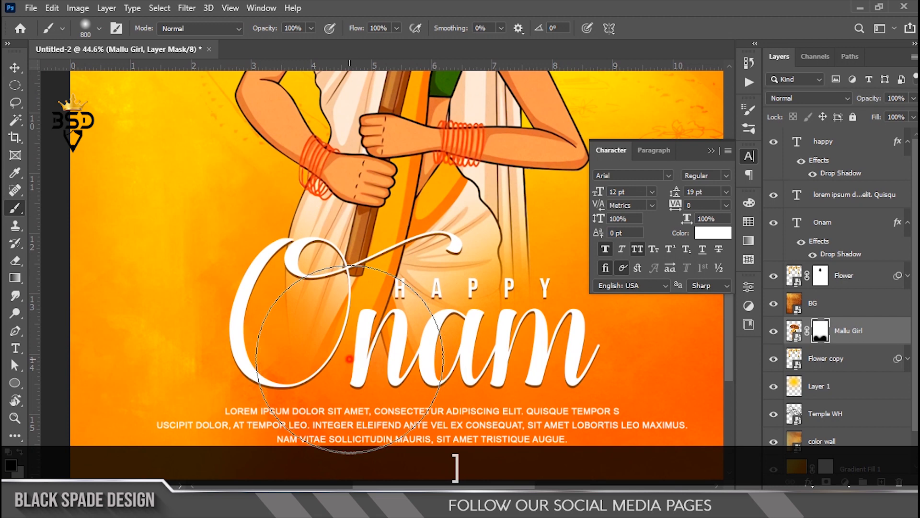
{"action": "key", "text": "ctrl+z"}
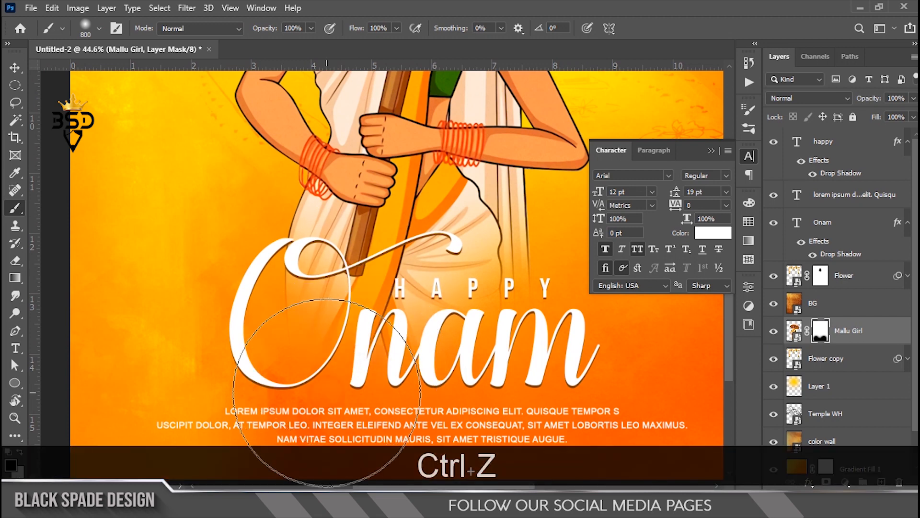
{"action": "left_click", "coordinate": [365, 405]}
{"action": "left_click", "coordinate": [203, 270]}
{"action": "key", "text": "v"}
Add a new layer above the happy text, fill it with white and set its Fill to 0%.
{"action": "scroll", "coordinate": [254, 309], "scroll_direction": "down", "scroll_amount": 5}
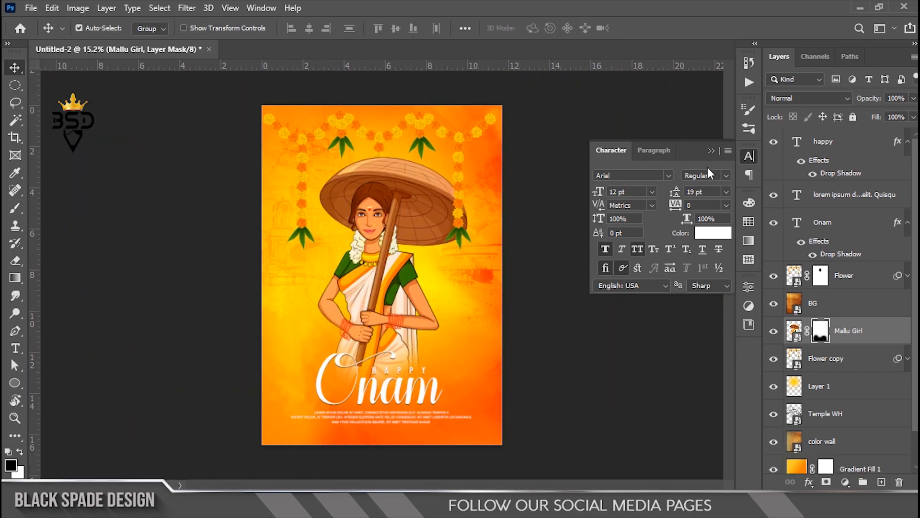
{"action": "left_click", "coordinate": [712, 151]}
{"action": "scroll", "coordinate": [382, 383], "scroll_direction": "up", "scroll_amount": 5}
{"action": "key", "text": "space"}
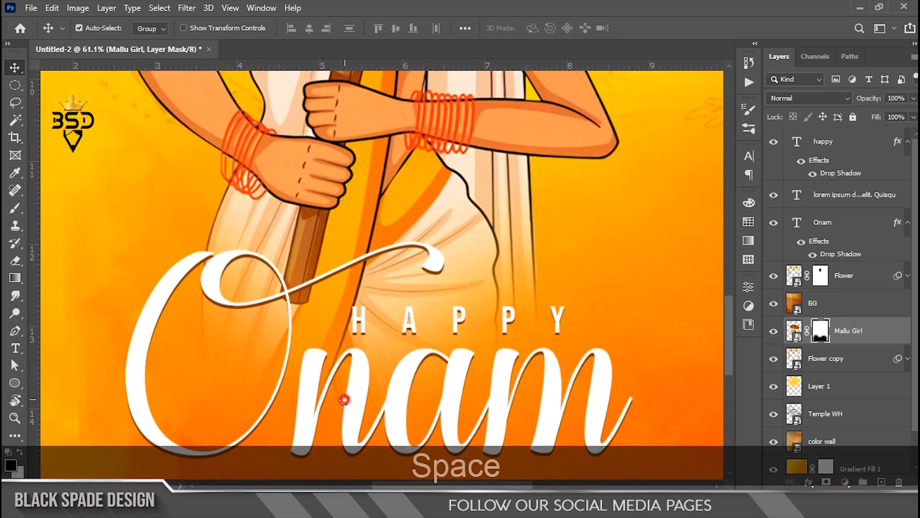
{"action": "scroll", "coordinate": [382, 384], "scroll_direction": "down", "scroll_amount": 5}
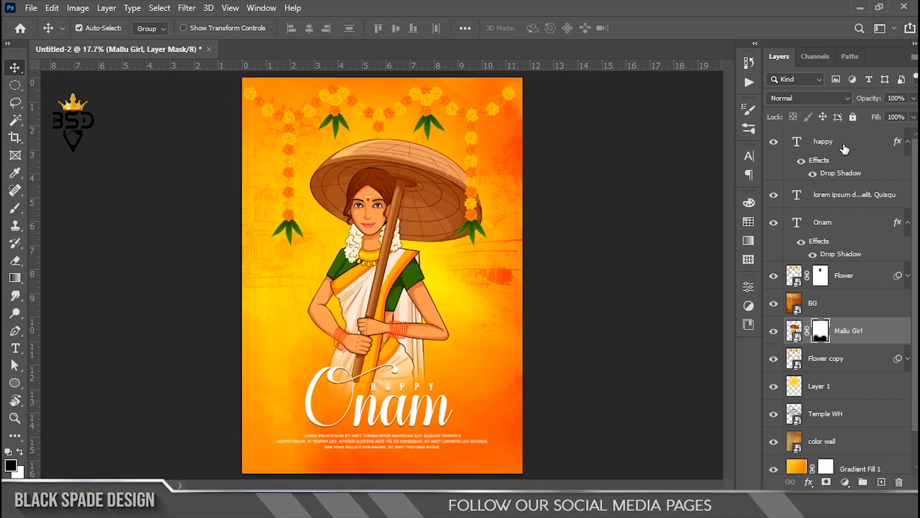
{"action": "left_click", "coordinate": [845, 150]}
{"action": "left_click", "coordinate": [880, 482]}
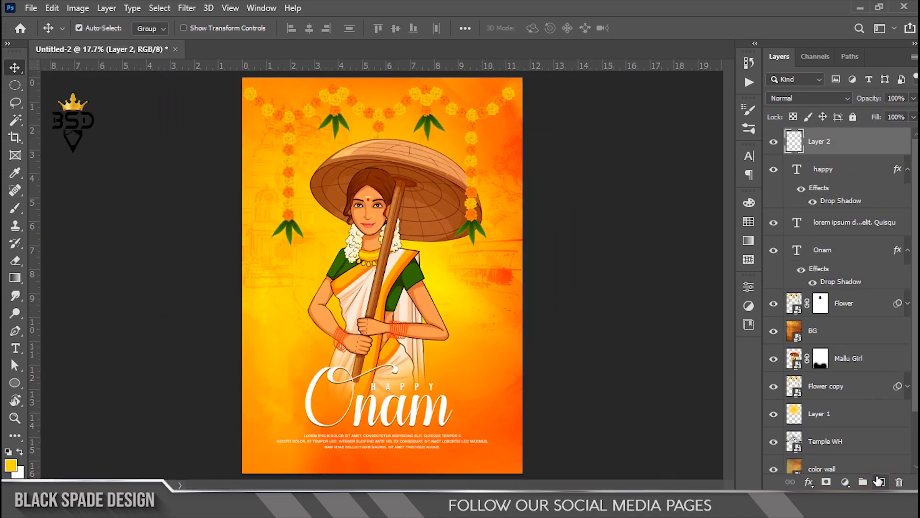
{"action": "key", "text": "ctrl+BackSpace"}
{"action": "left_click_drag", "start_coordinate": [877, 117], "coordinate": [788, 127]}
Add a white inside Stroke of about 84 px at 100% opacity to Layer 2 as the poster's border.
{"action": "left_click", "coordinate": [809, 483]}
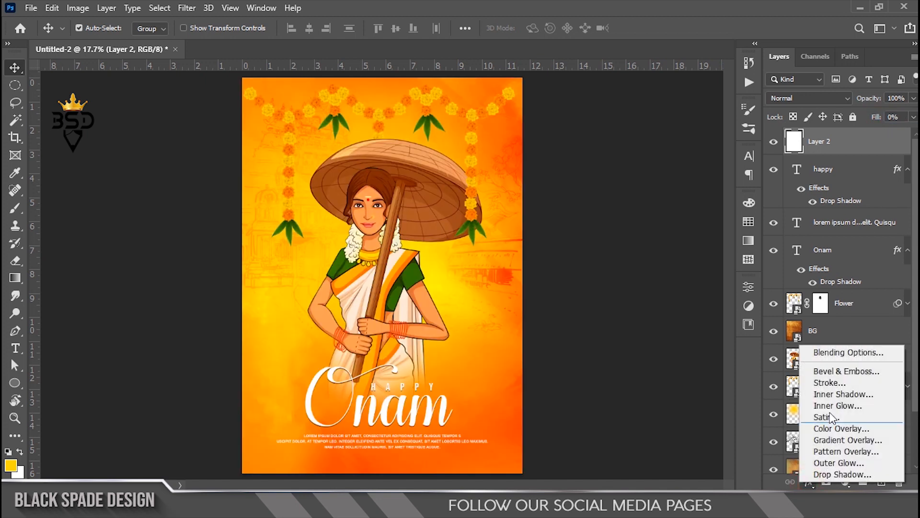
{"action": "left_click", "coordinate": [834, 382]}
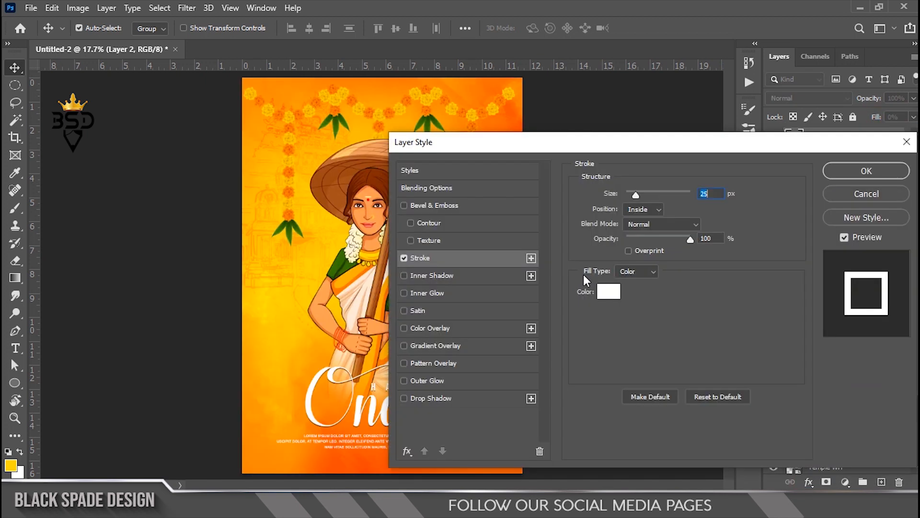
{"action": "type", "text": "100"}
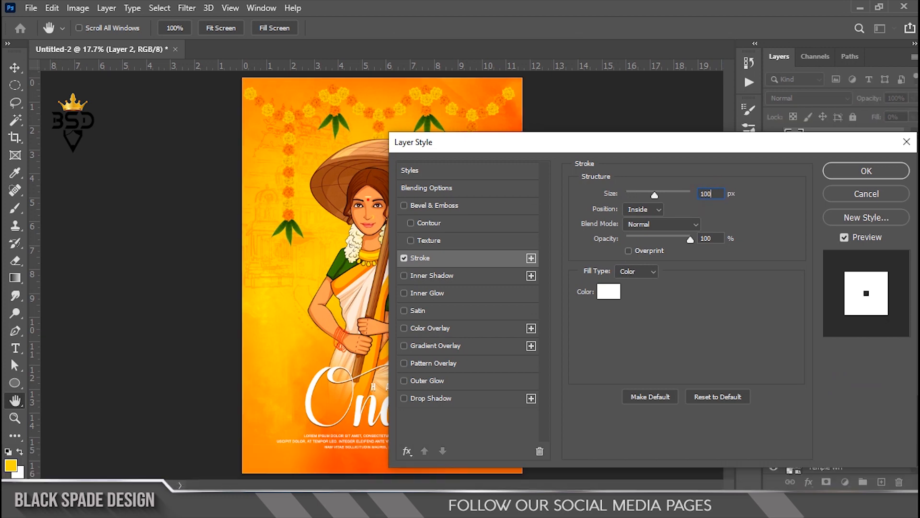
{"action": "left_click", "coordinate": [653, 195]}
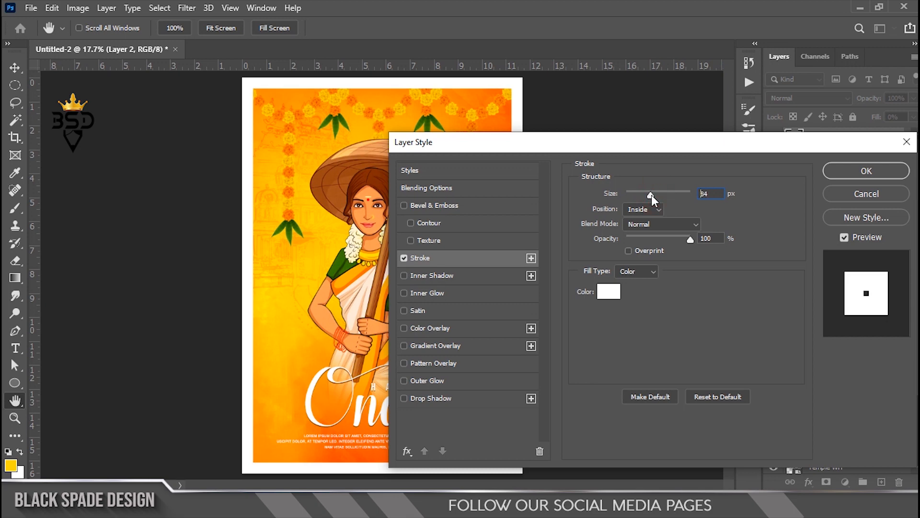
{"action": "left_click", "coordinate": [866, 171]}
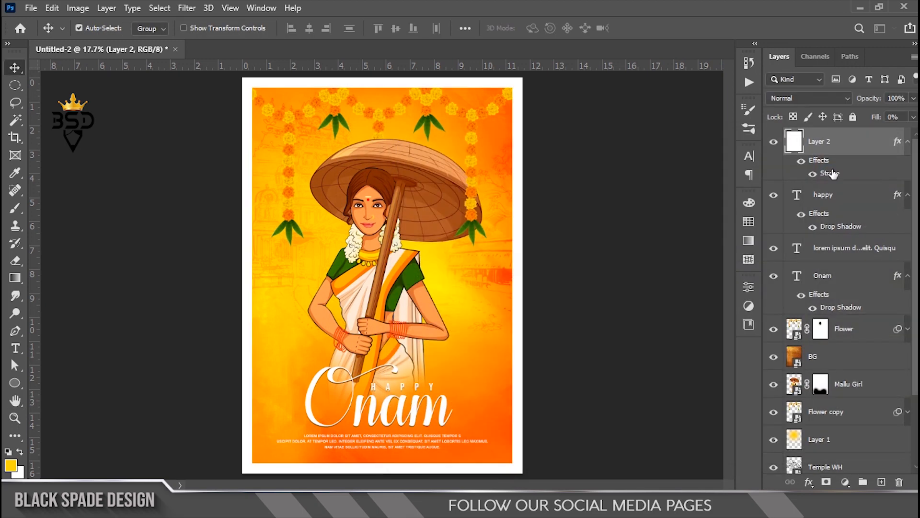
{"action": "scroll", "coordinate": [420, 181], "scroll_direction": "down", "scroll_amount": 1}
{"action": "scroll", "coordinate": [420, 181], "scroll_direction": "up", "scroll_amount": 1}
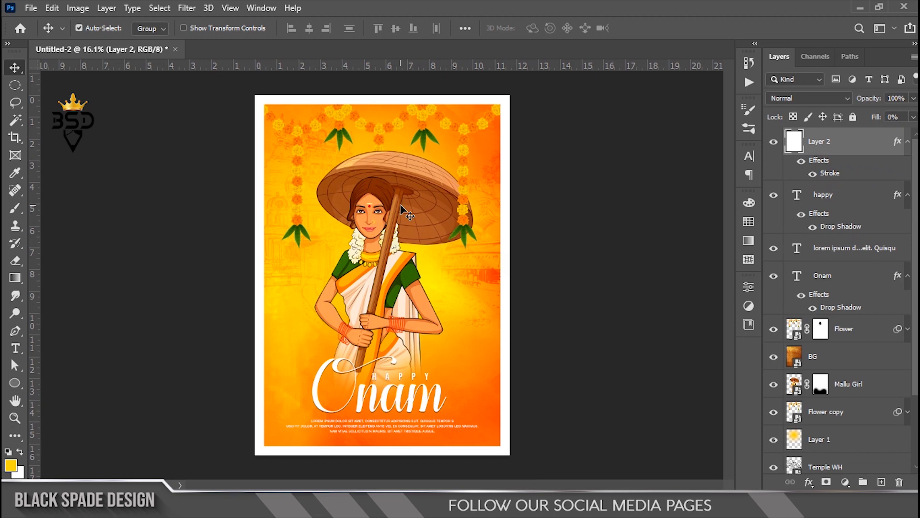
{"action": "key", "text": "z"}
{"action": "right_click", "coordinate": [395, 216]}
{"action": "left_click", "coordinate": [439, 221]}
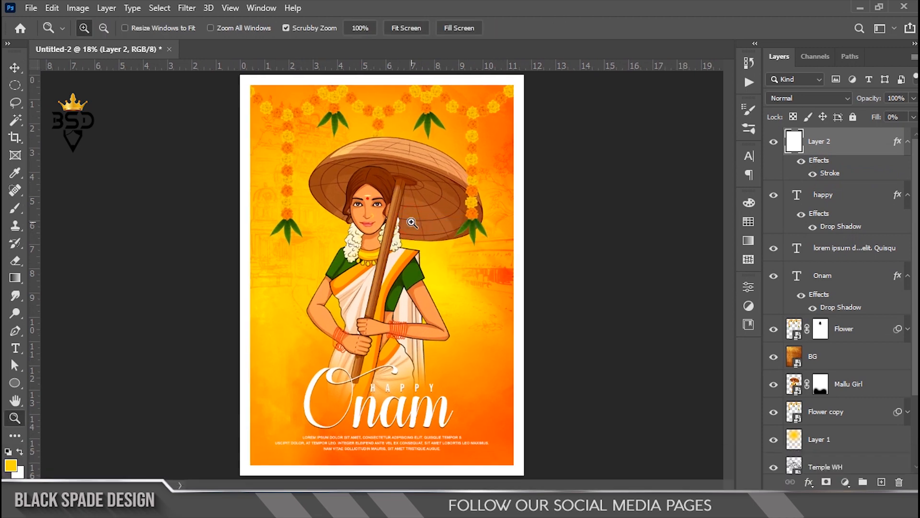
{"action": "key", "text": "v"}
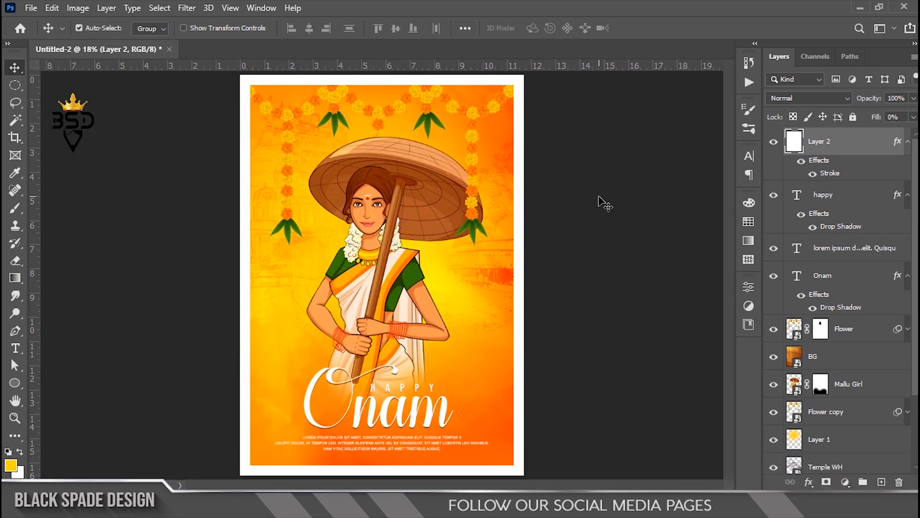